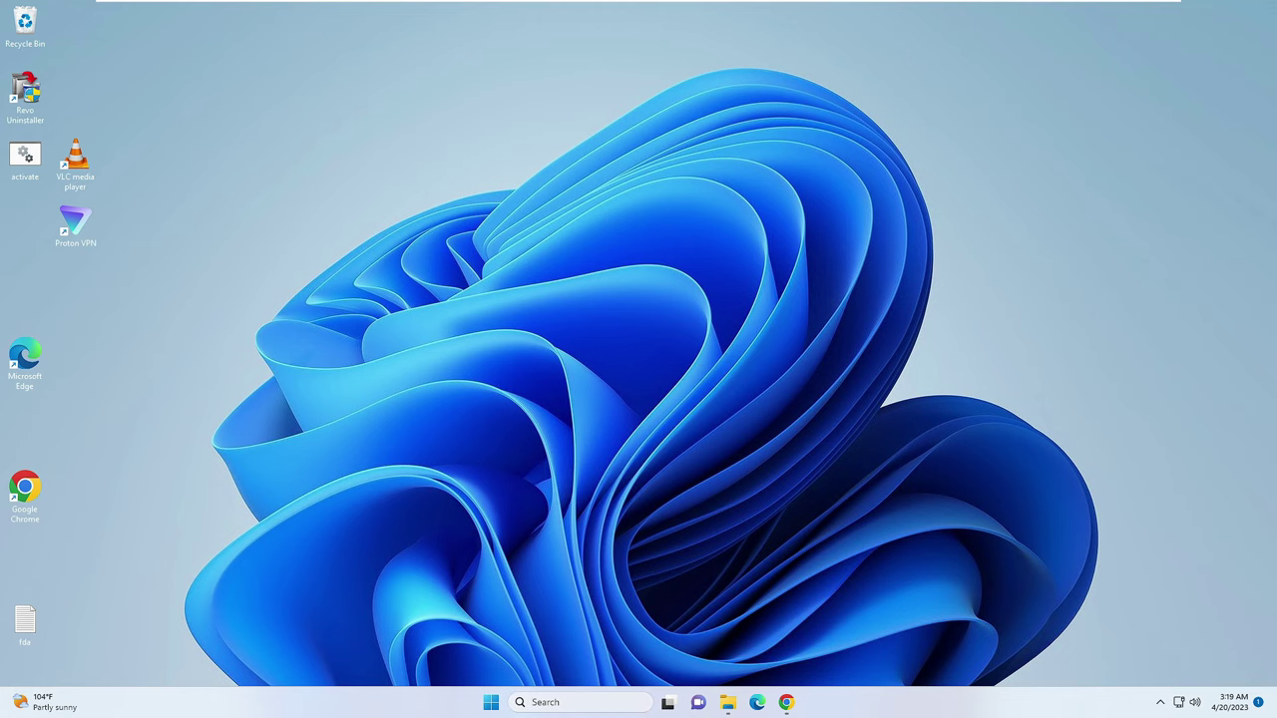
Step: Use msconfig to enable minimal Safe boot on the Boot tab, apply, and restart into Safe Mode
click(545, 702)
text(ms)
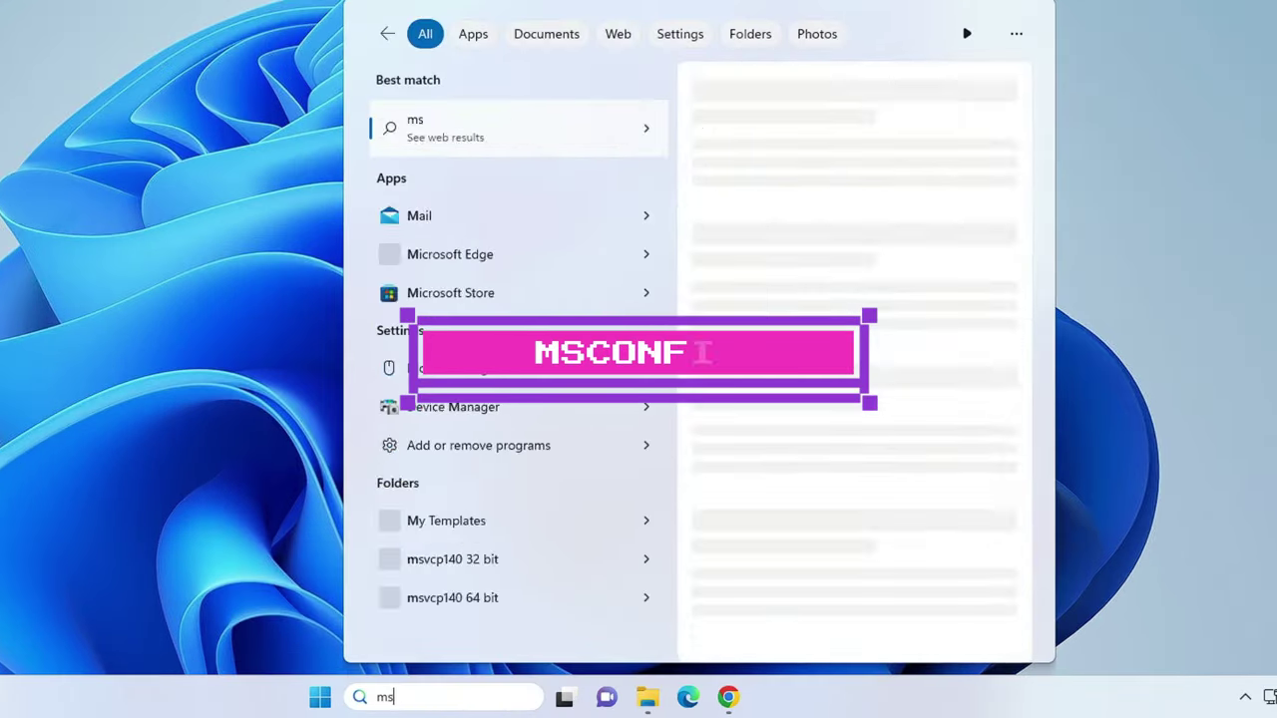
text(config)
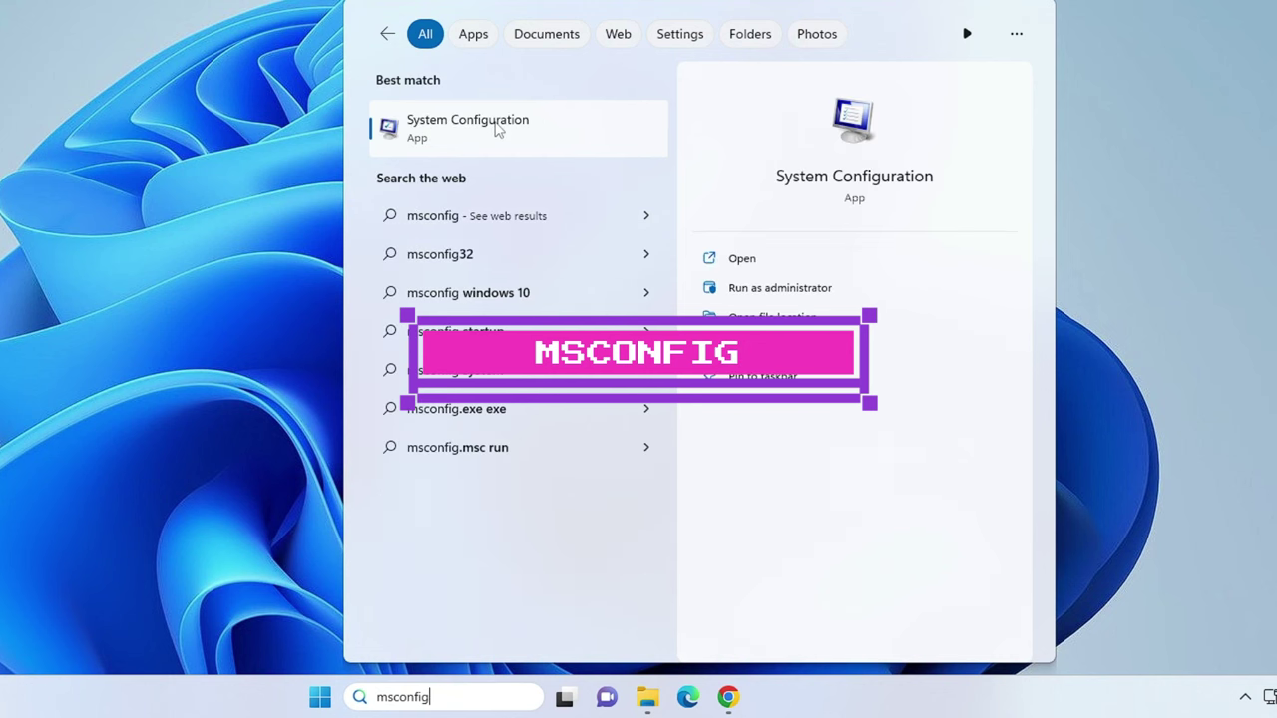
click(498, 129)
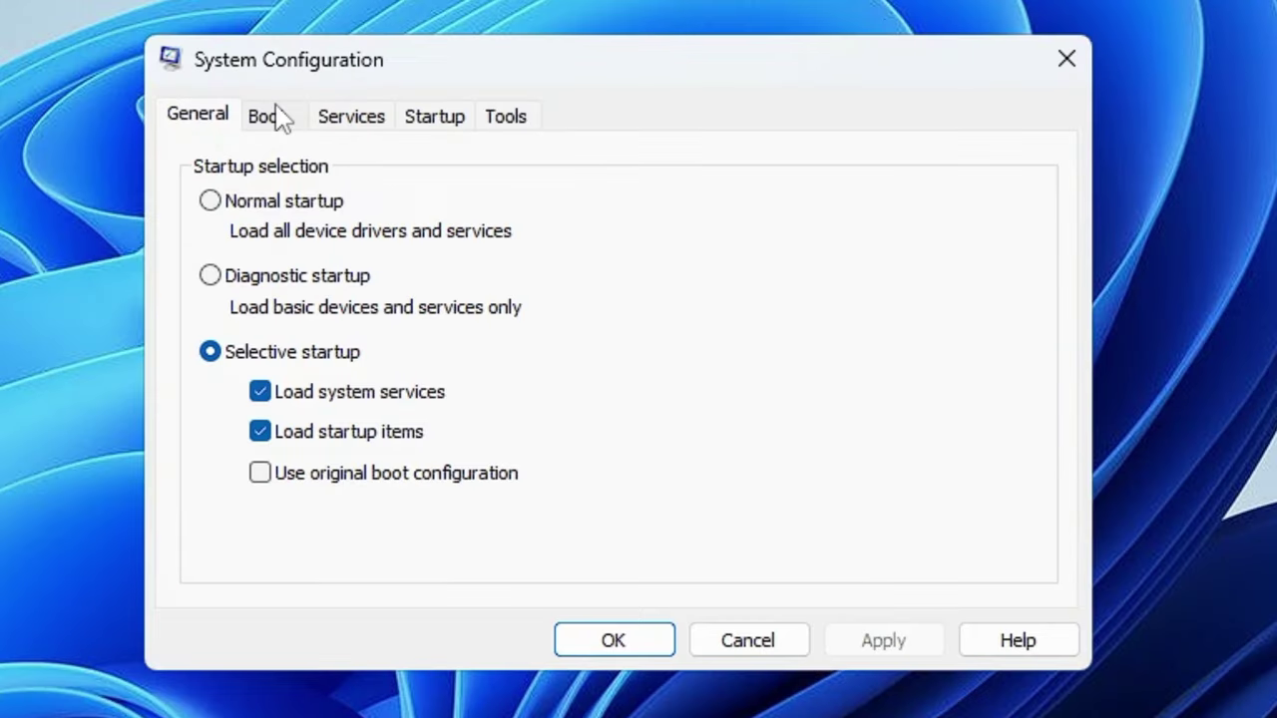
click(283, 126)
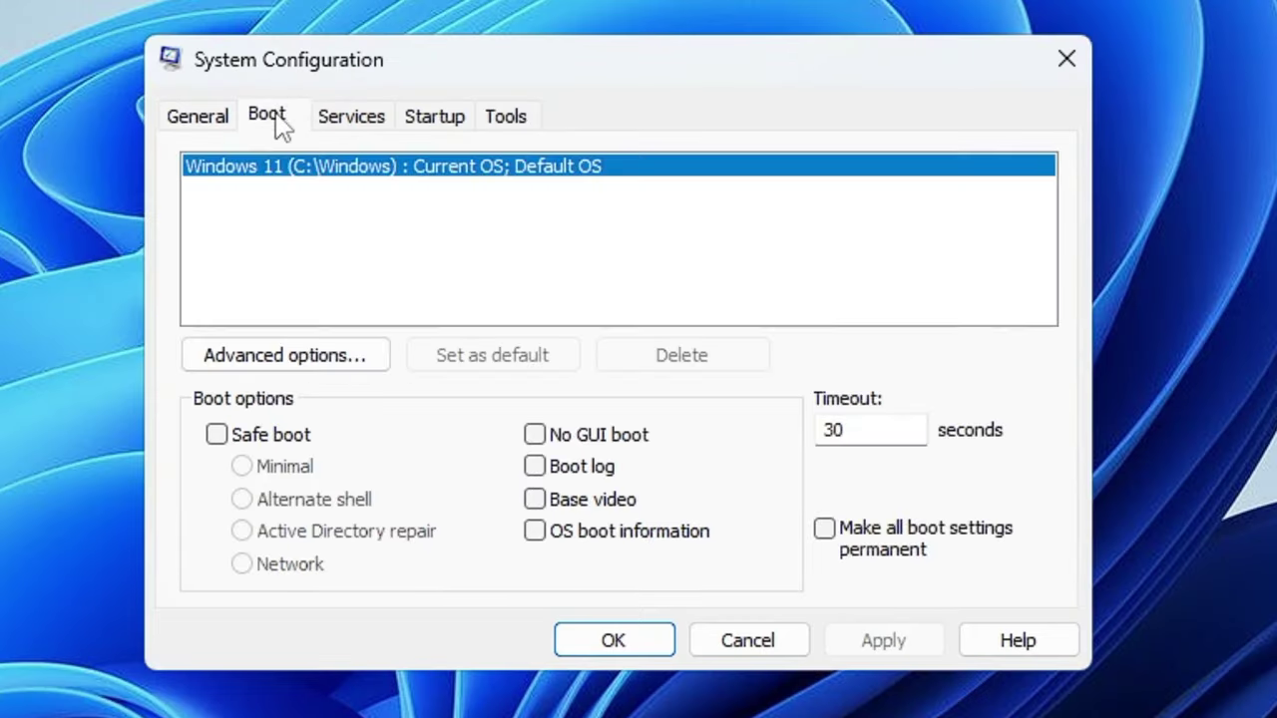
click(218, 435)
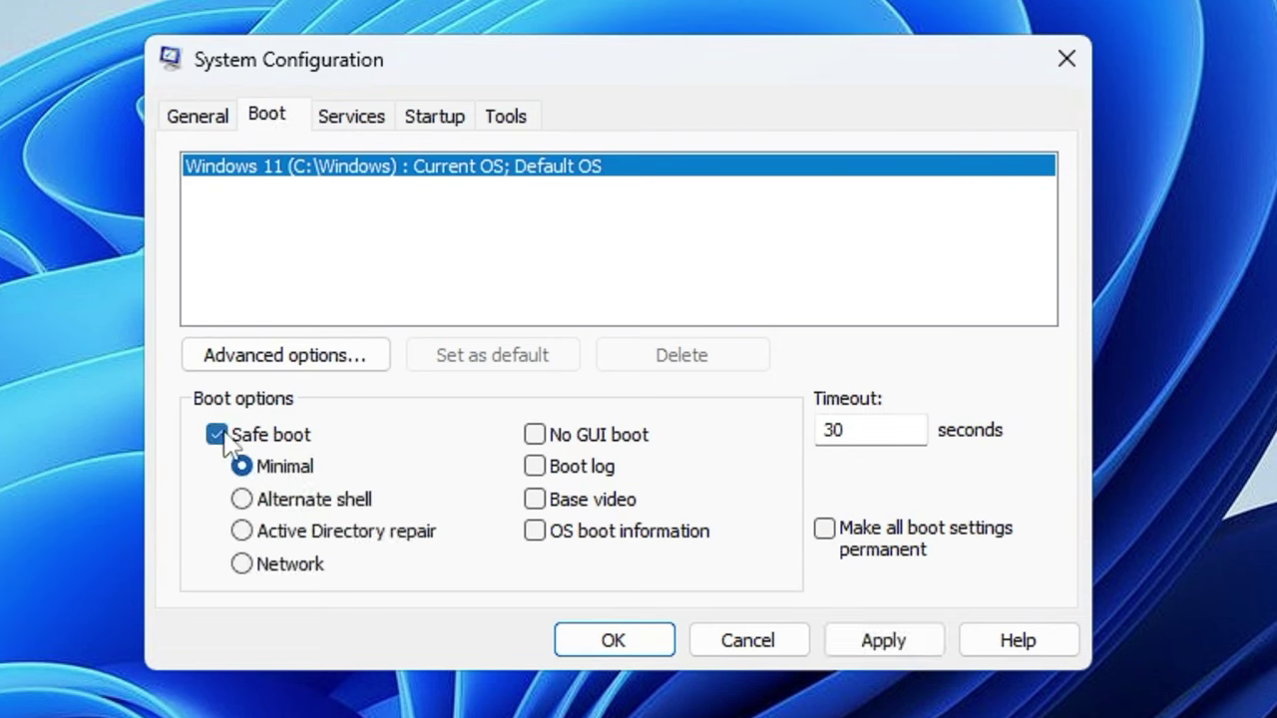
click(882, 650)
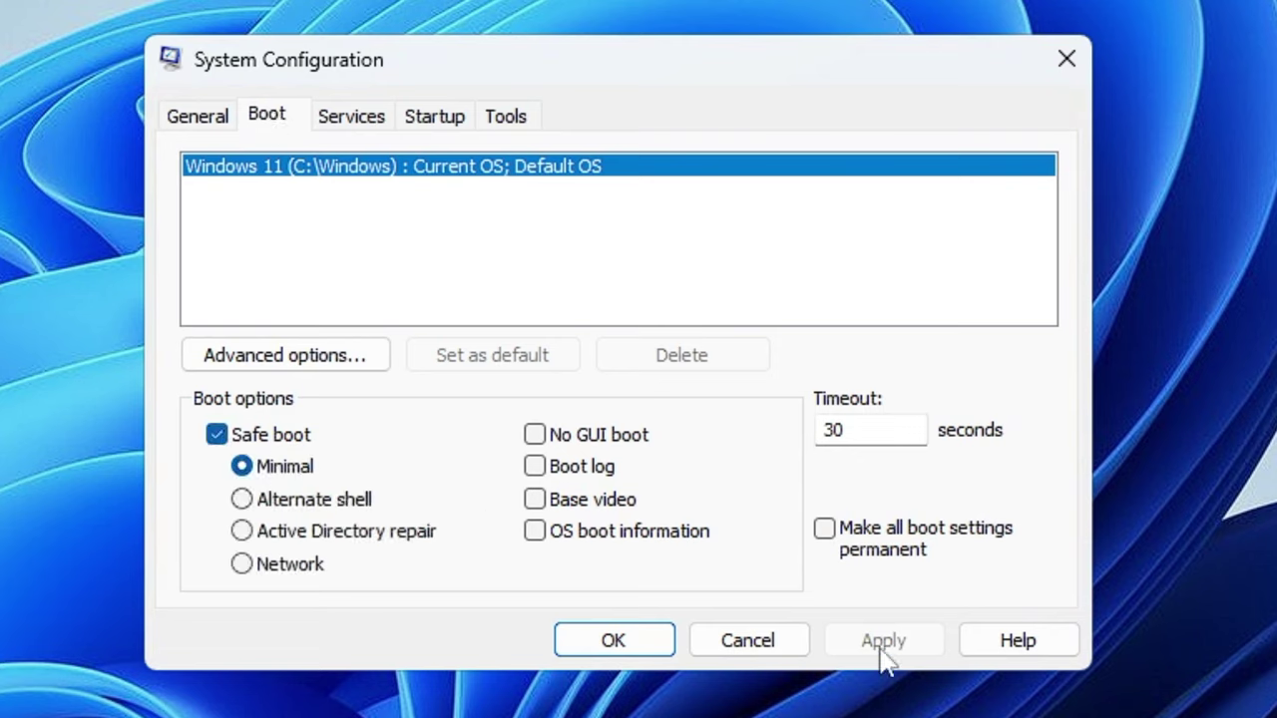
click(616, 643)
click(544, 446)
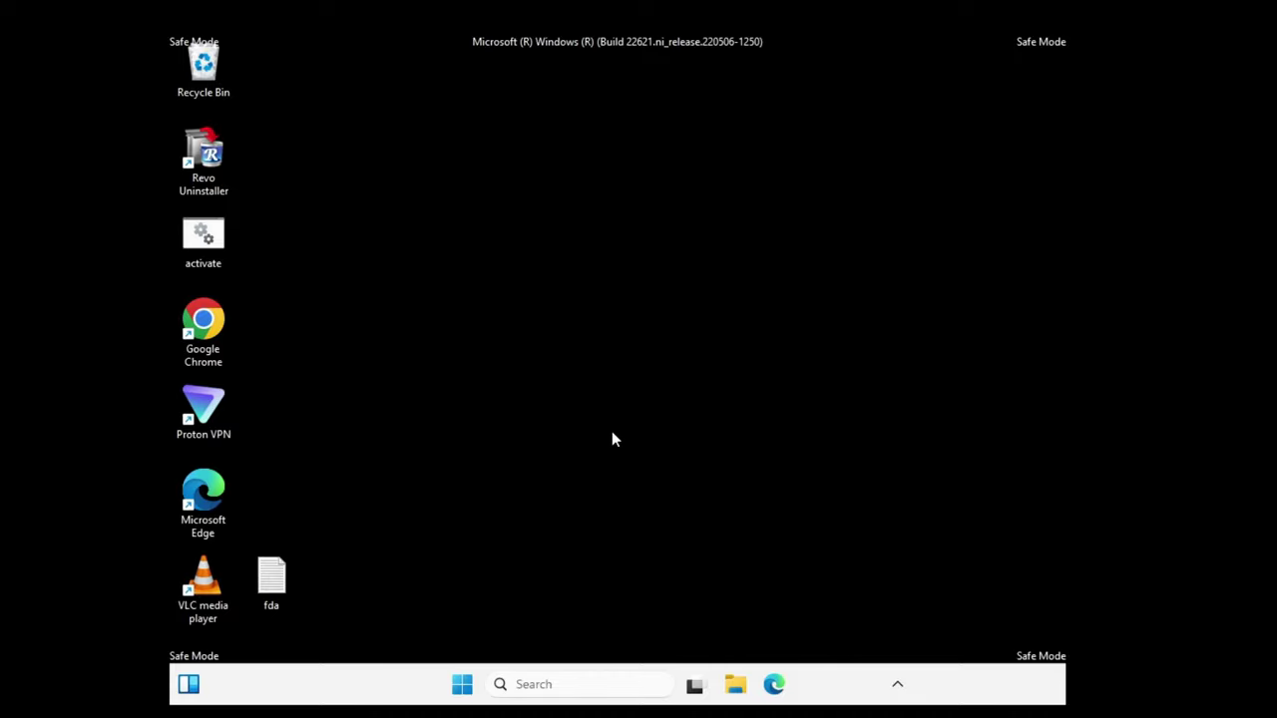
Step: Uninstall the VMware SVGA 3D device under Display adapters in Device Manager, then close Device Manager
right_click(469, 683)
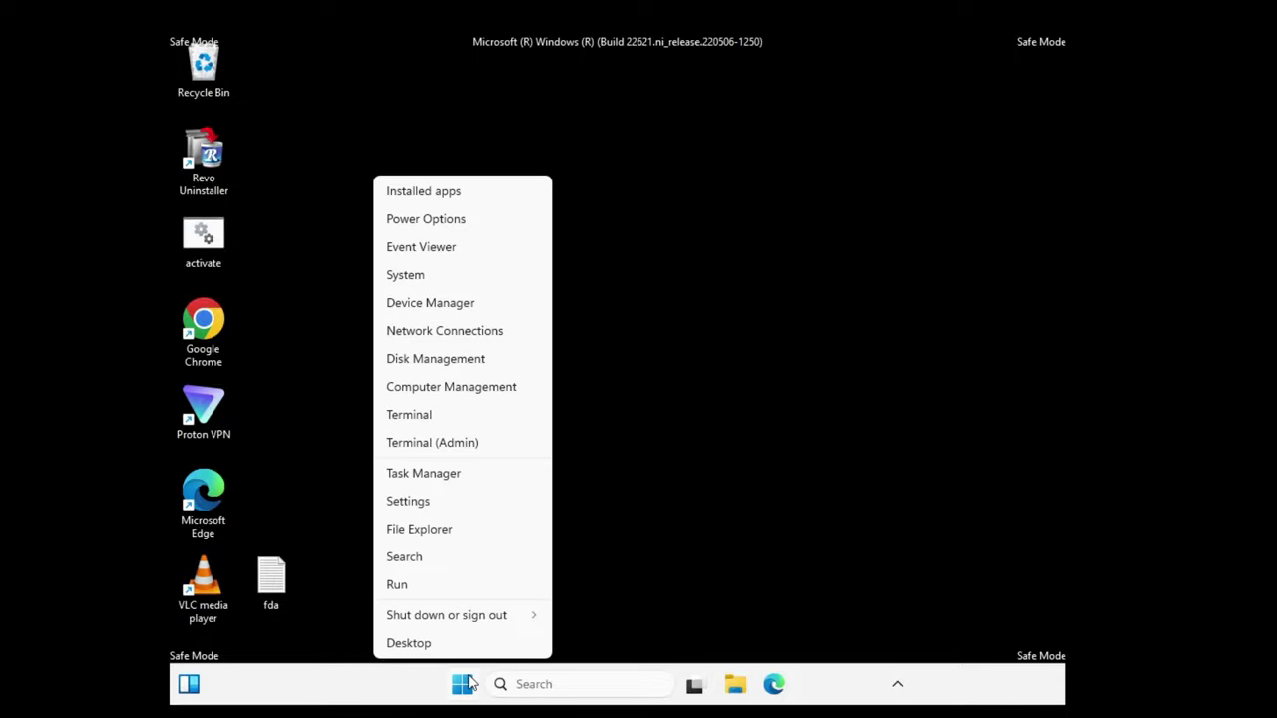
click(449, 302)
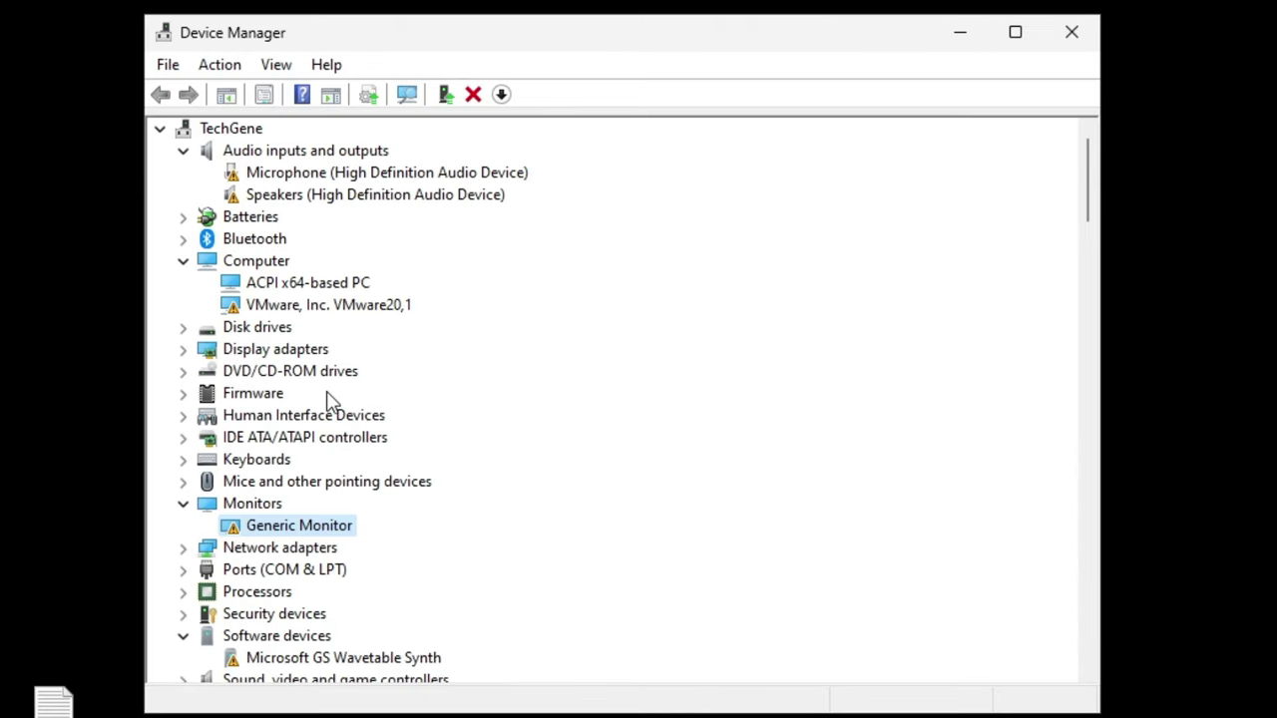
double_click(286, 352)
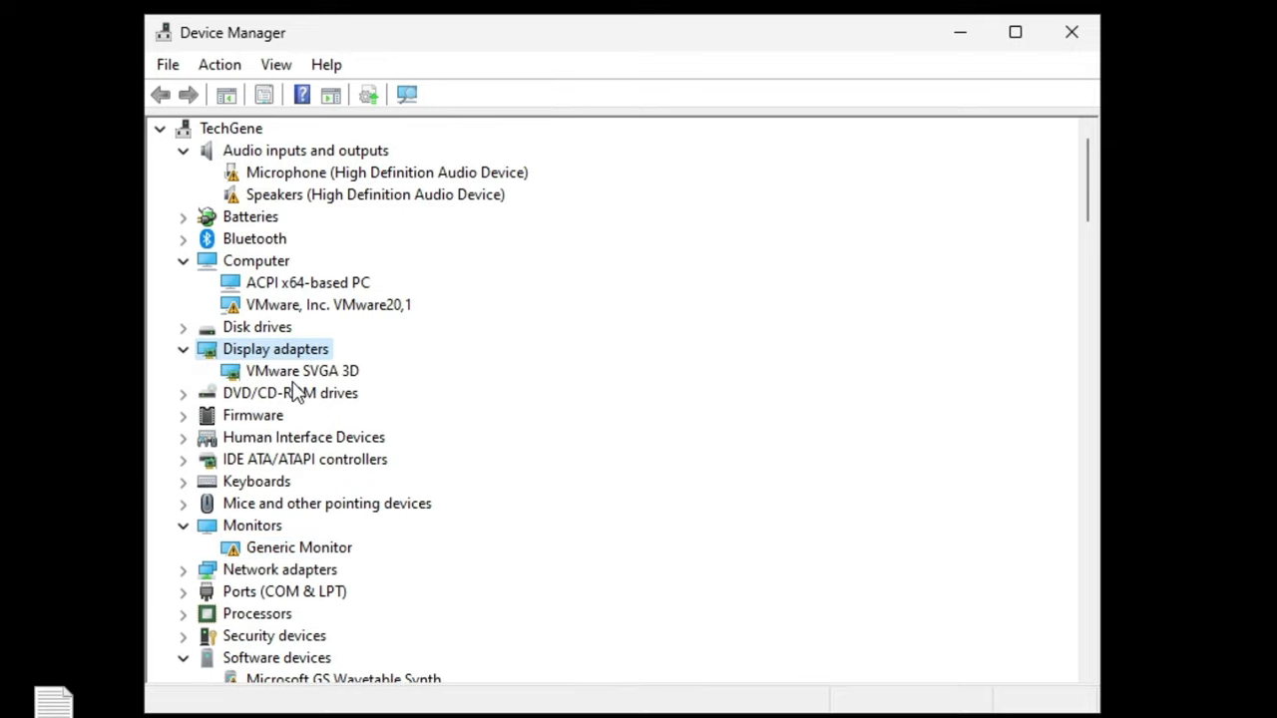
click(296, 373)
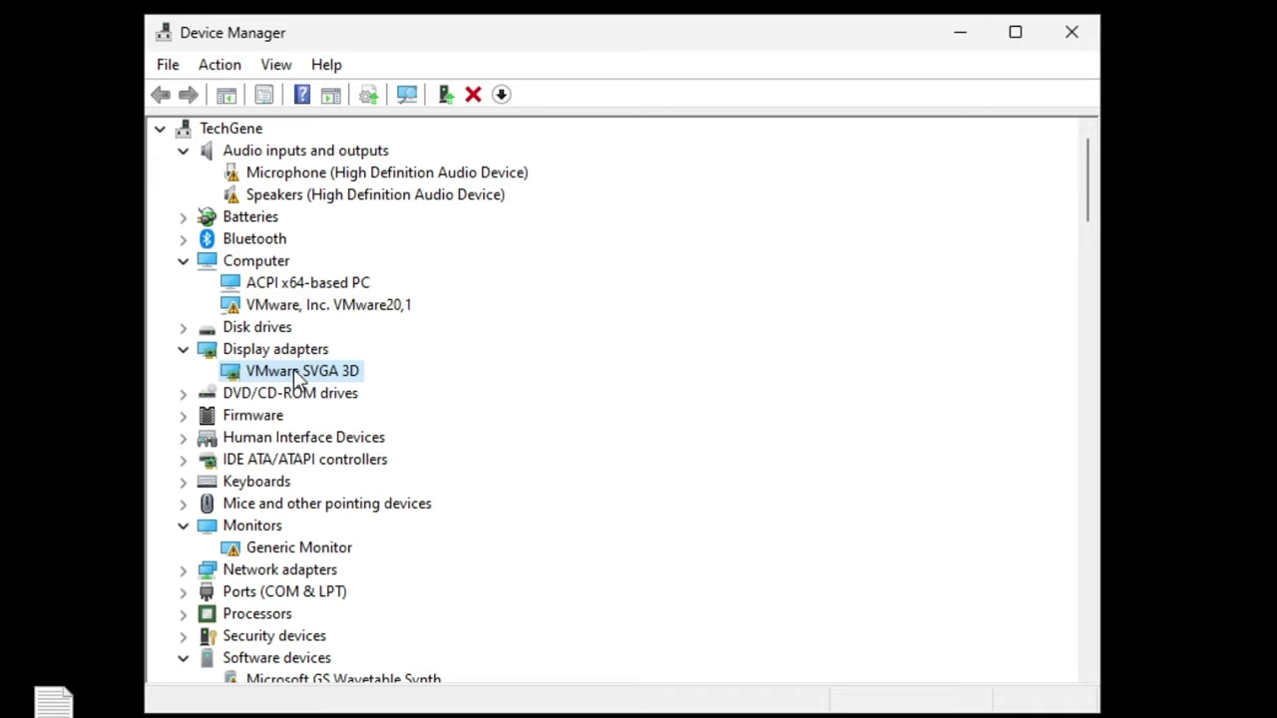
right_click(294, 370)
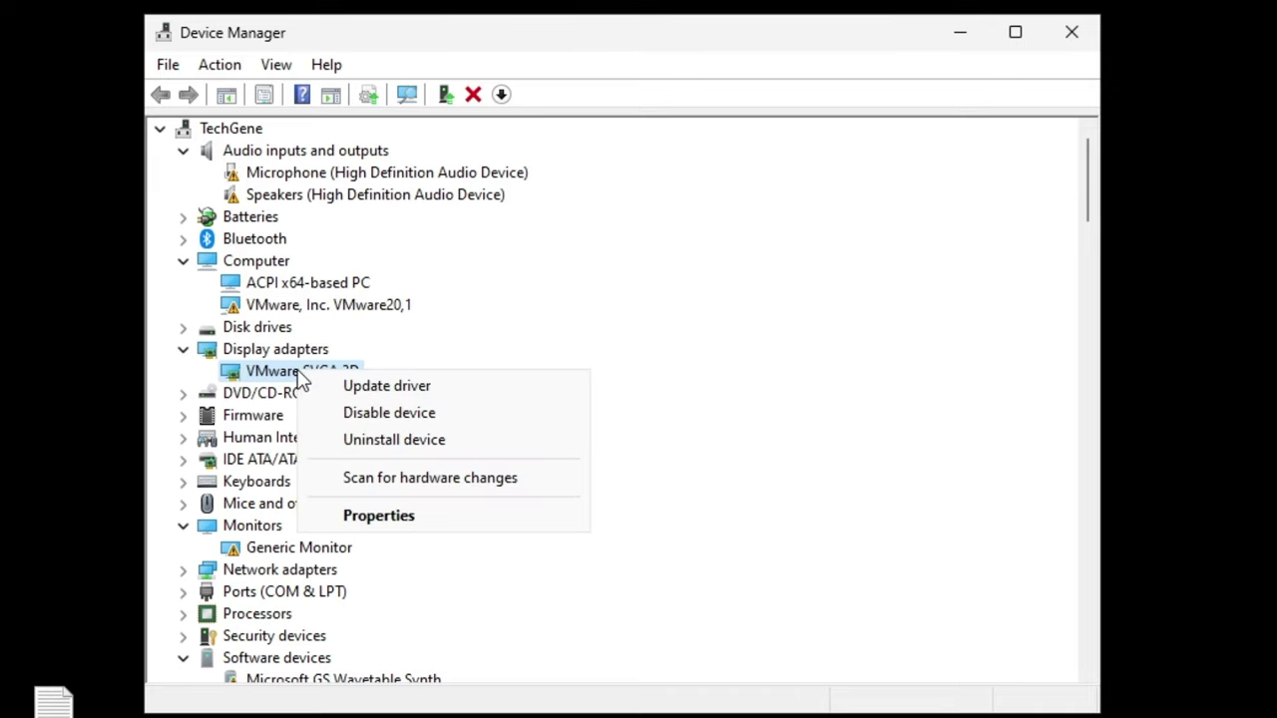
click(367, 442)
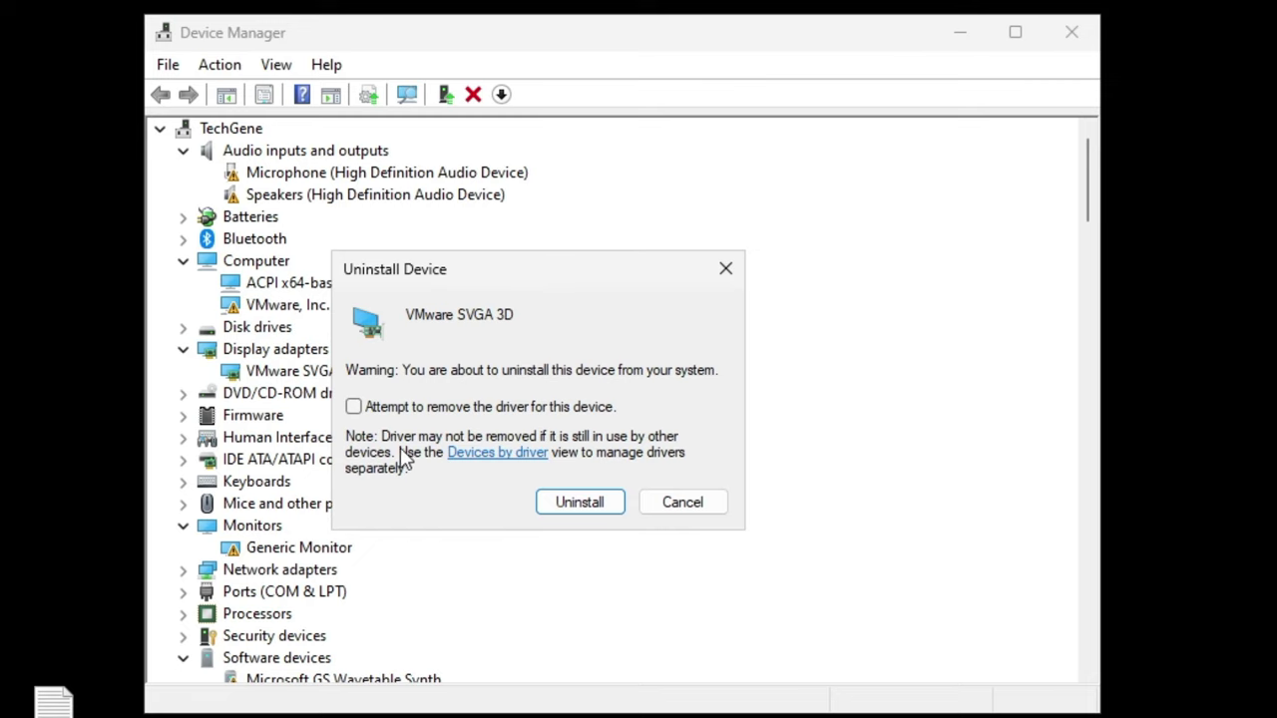
click(577, 507)
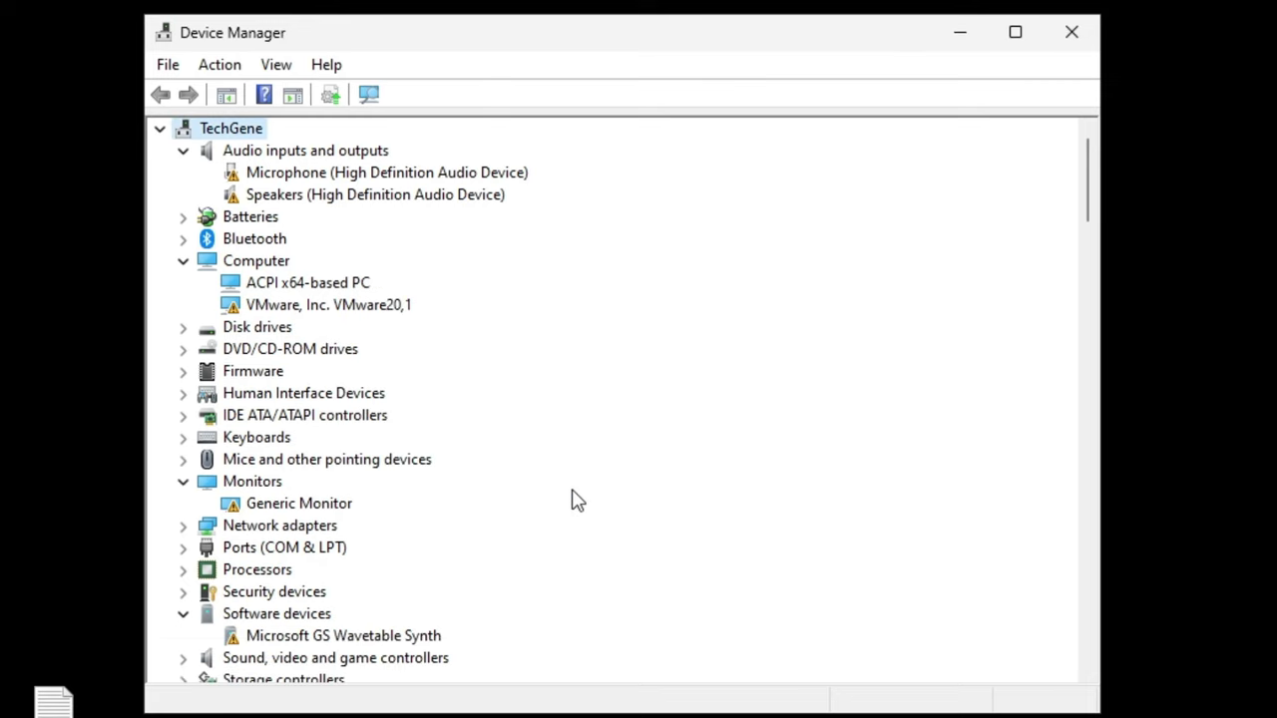
click(1073, 46)
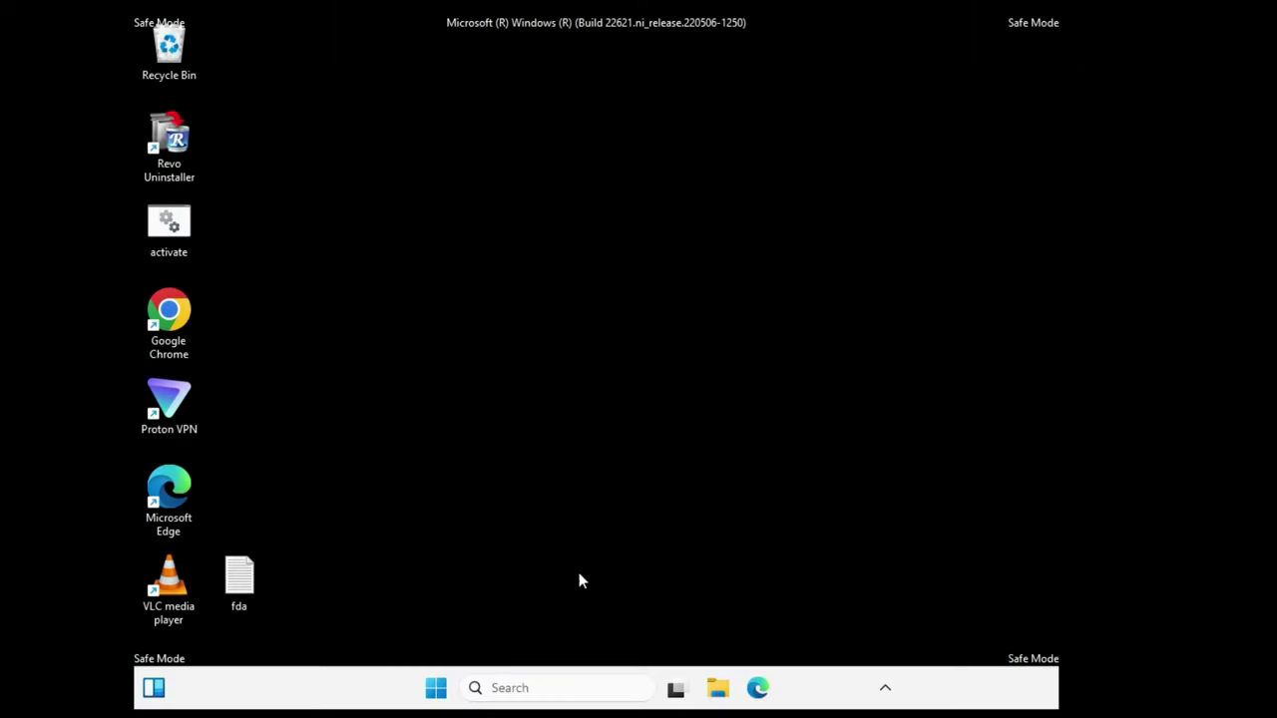
Step: Clear the Safe boot option on System Configuration's Boot tab, apply it, and restart normally
click(509, 689)
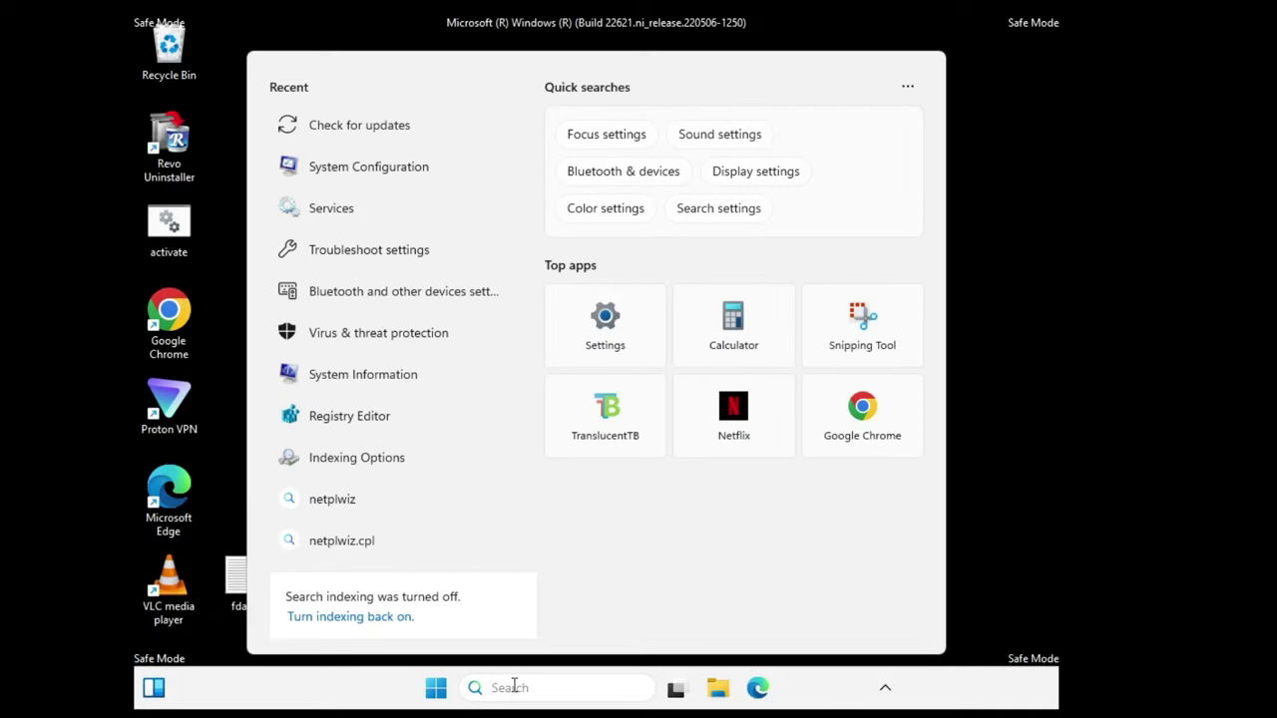
text(system)
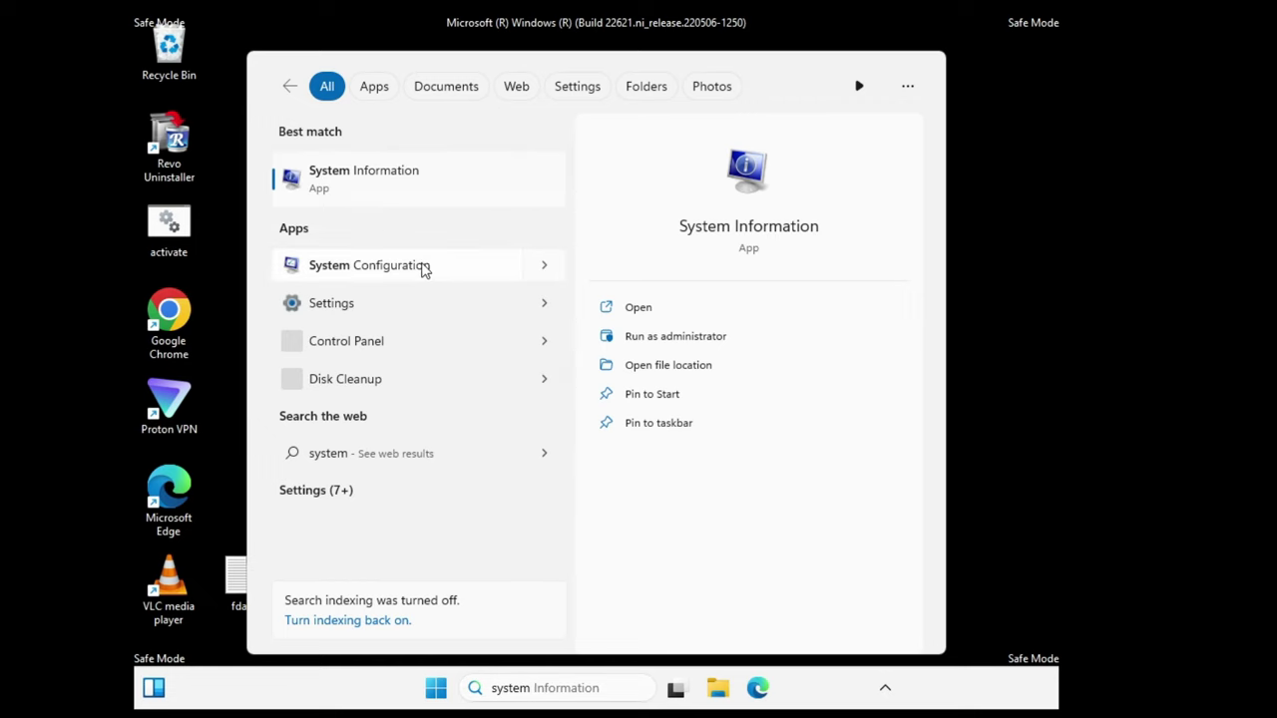
click(422, 267)
drag(485, 175, 543, 173)
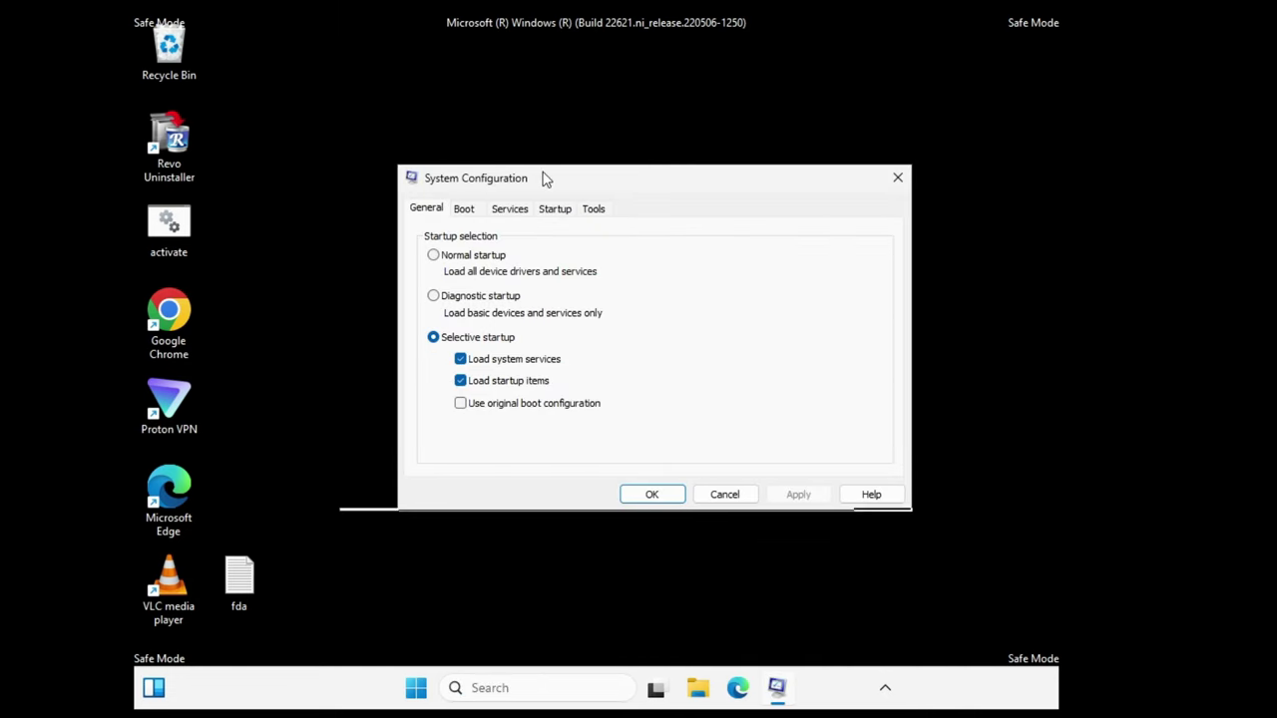
click(464, 211)
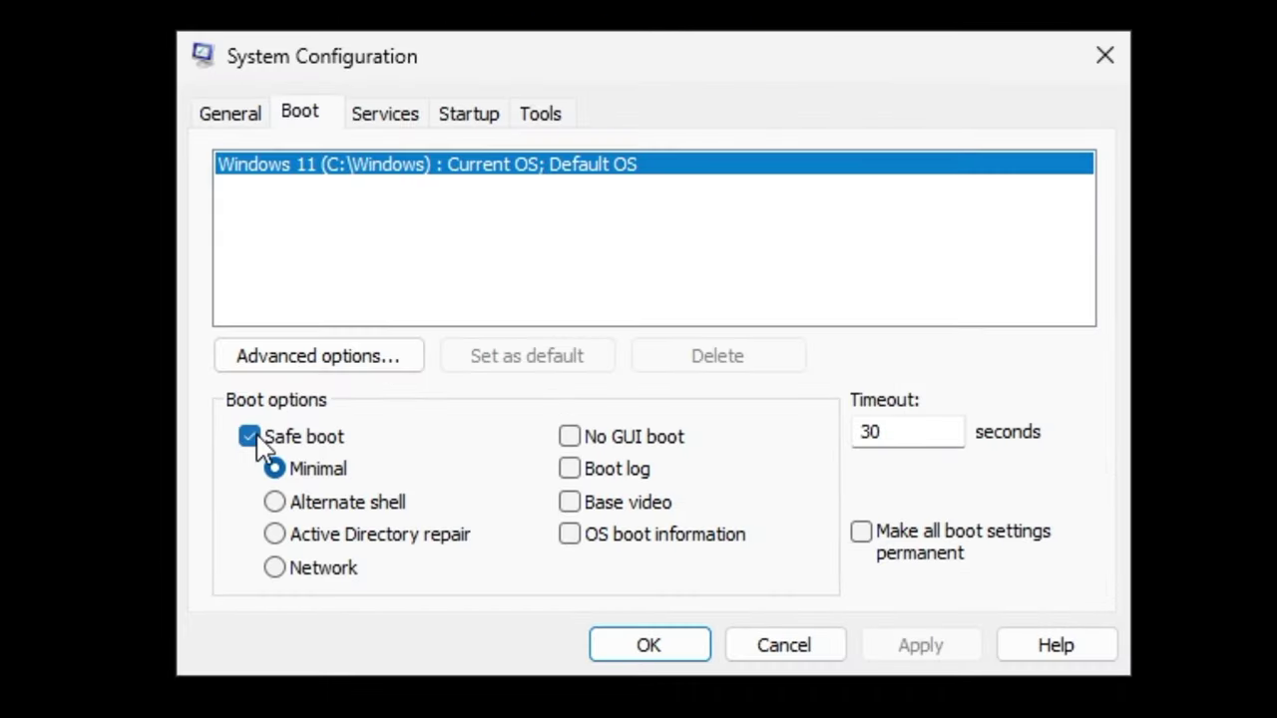
click(252, 440)
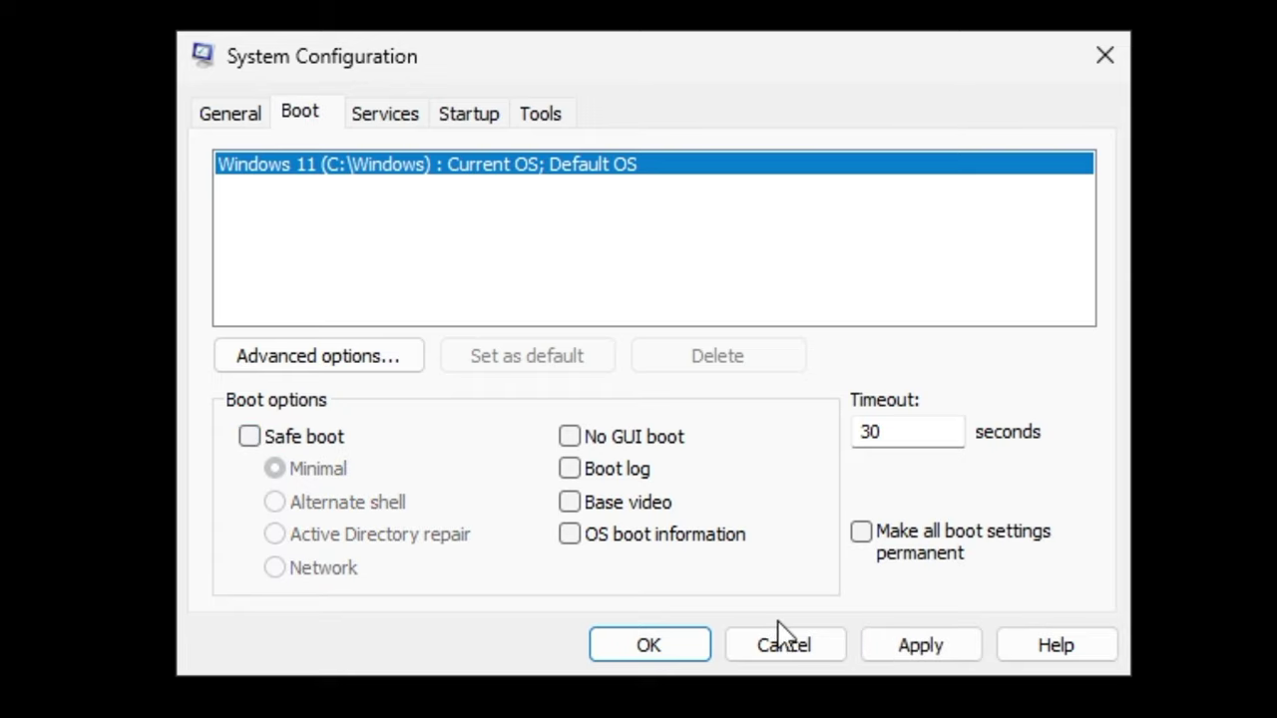
click(906, 649)
click(650, 646)
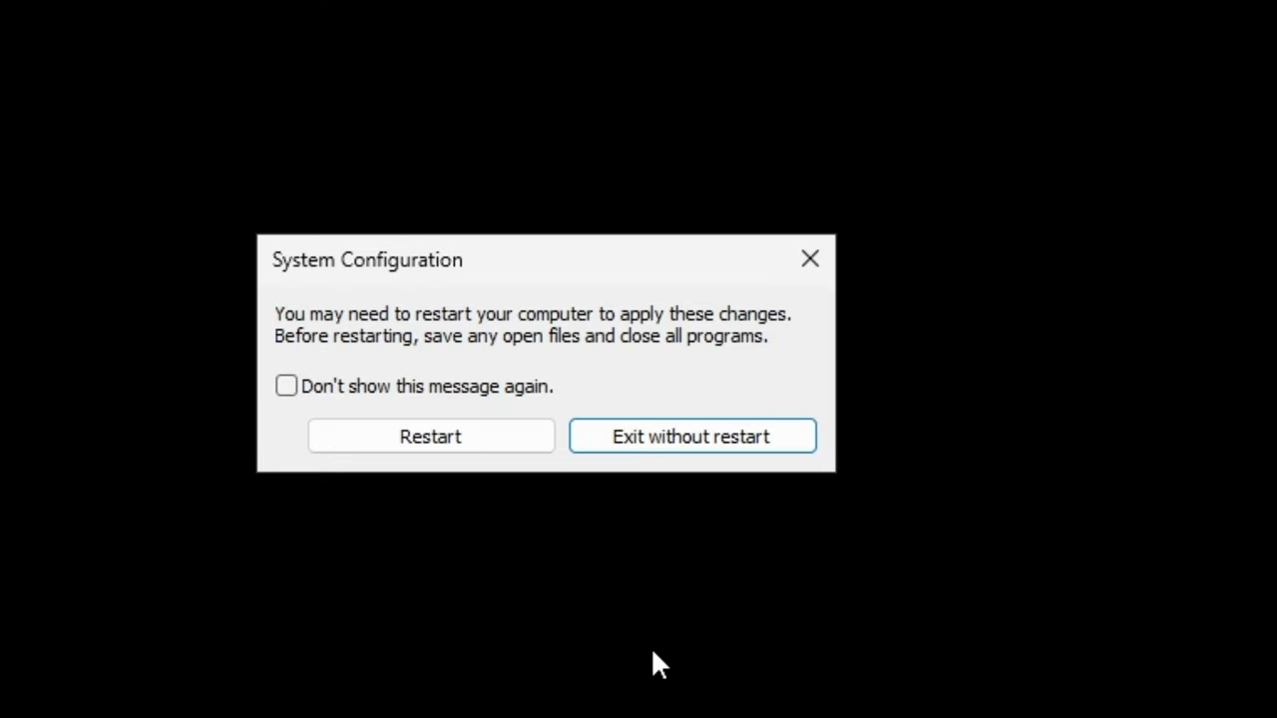
click(469, 433)
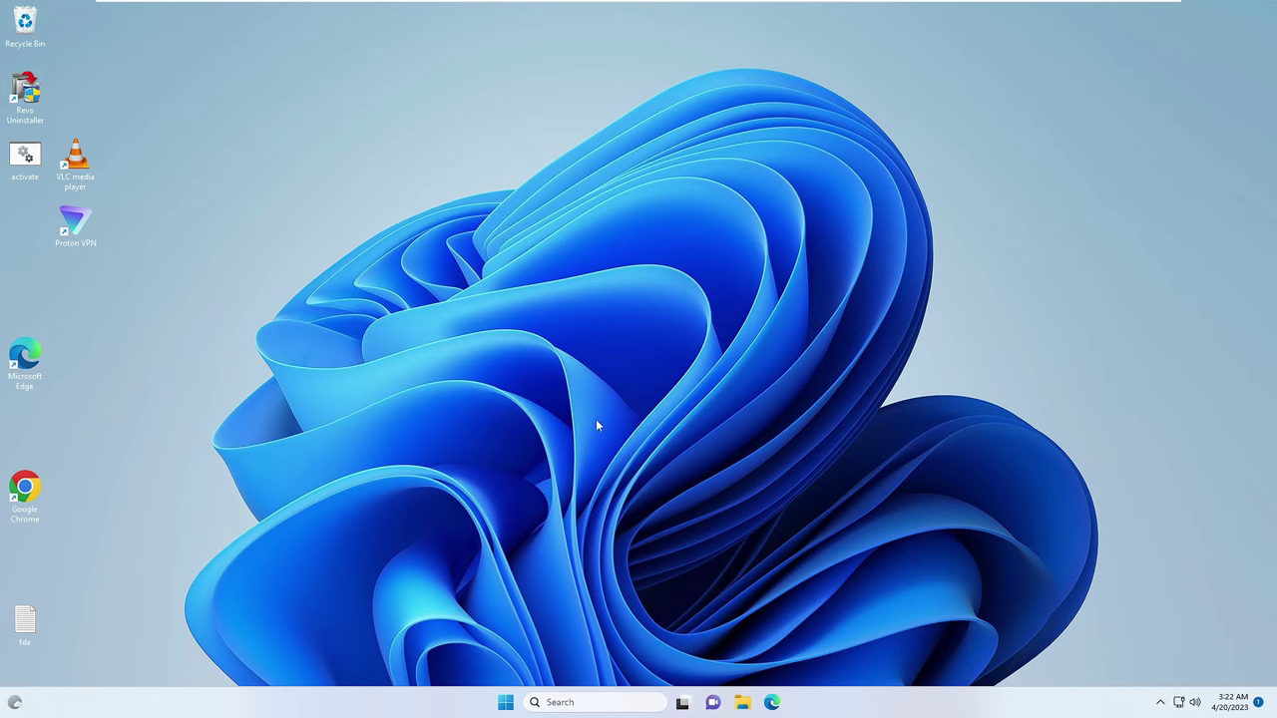
Step: Once the normal desktop is back, bring up the Start button's system tools menu
right_click(506, 701)
Step: Search automatically for a VMware SVGA 3D driver update; the best driver is already installed
click(415, 185)
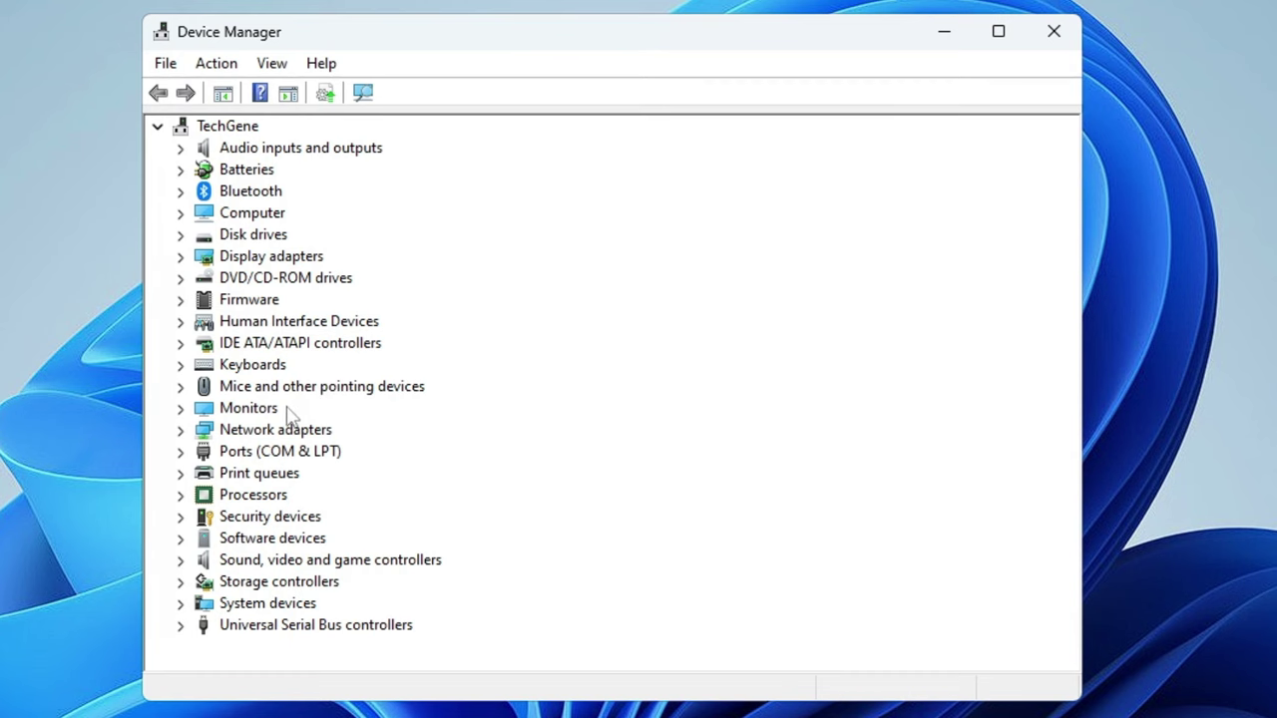
double_click(272, 258)
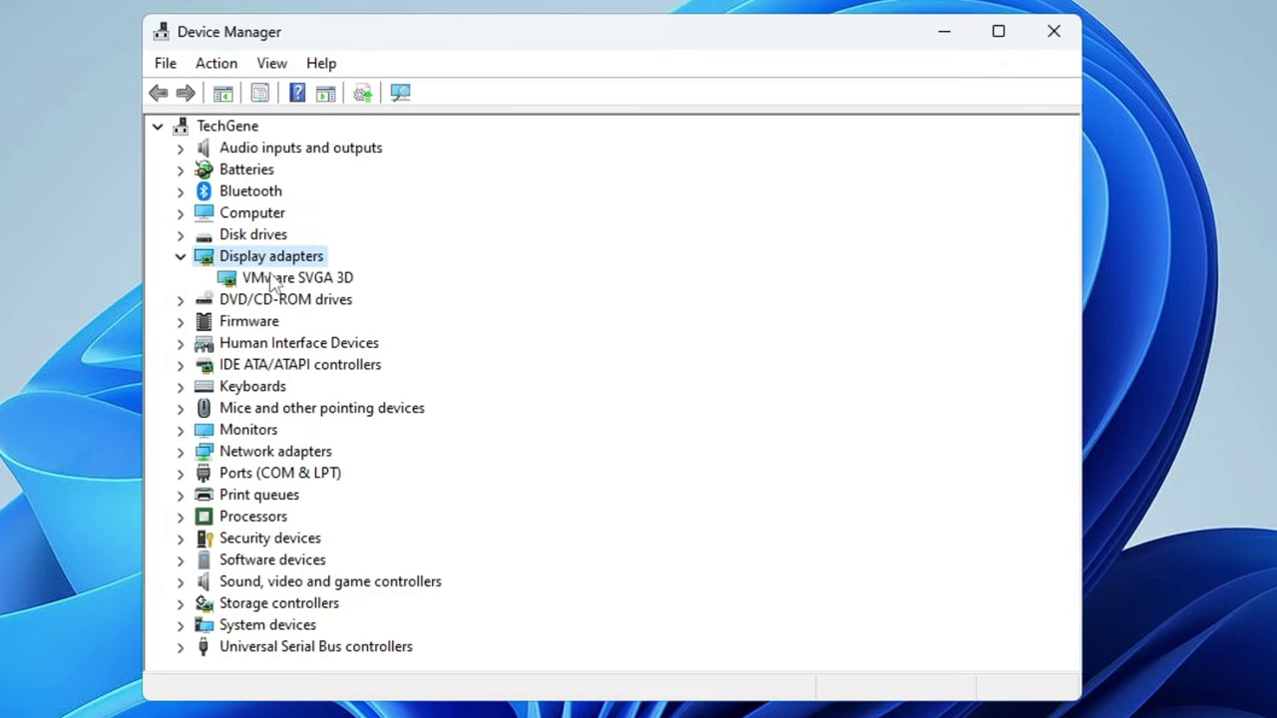
click(289, 279)
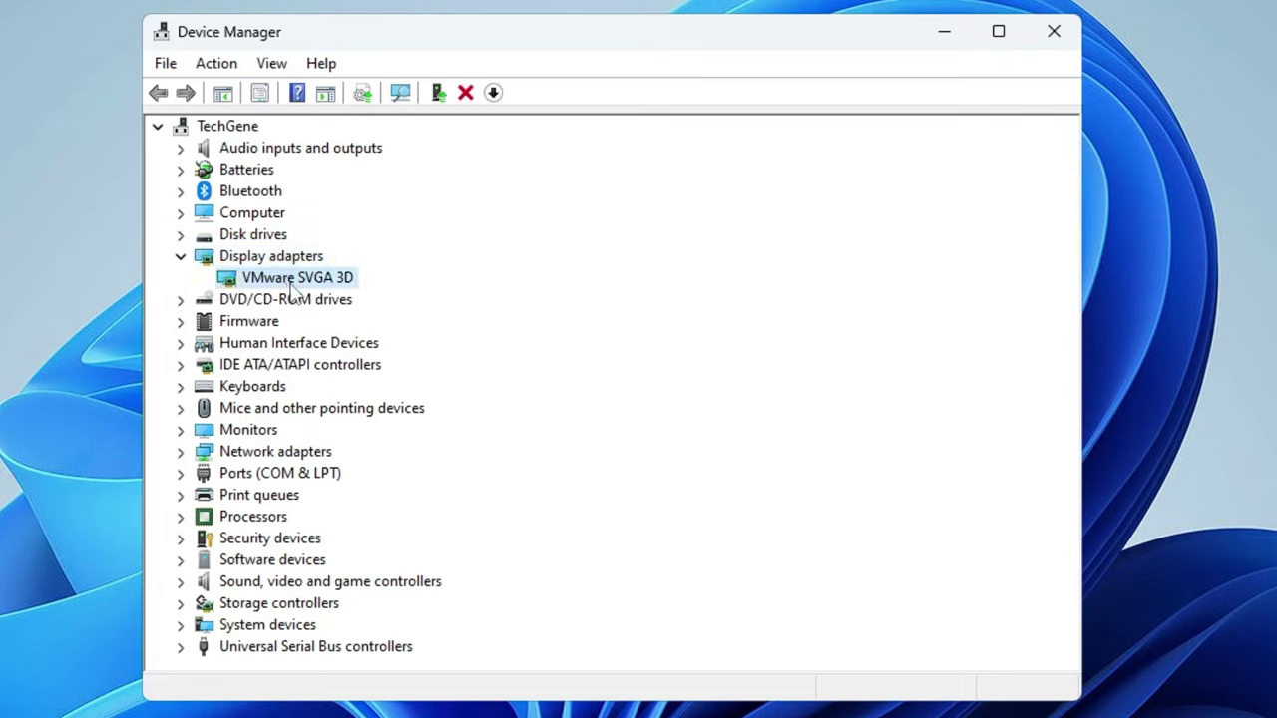
right_click(291, 282)
click(341, 291)
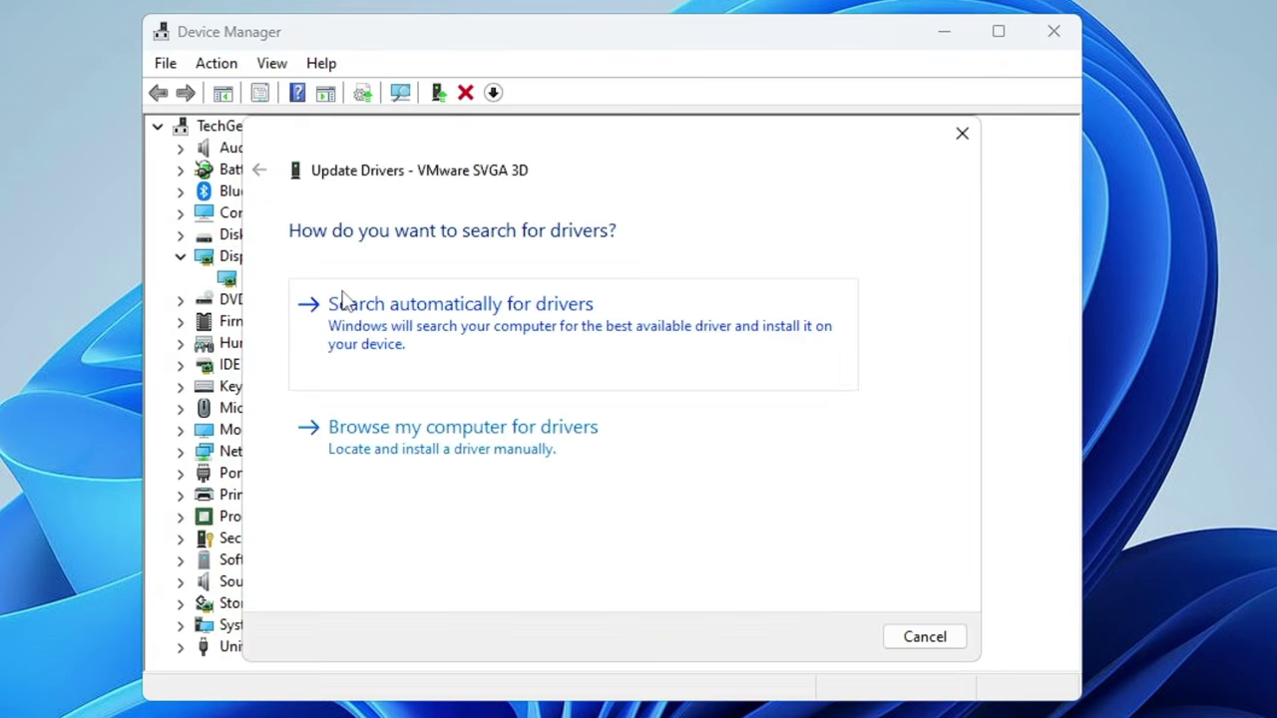
click(409, 329)
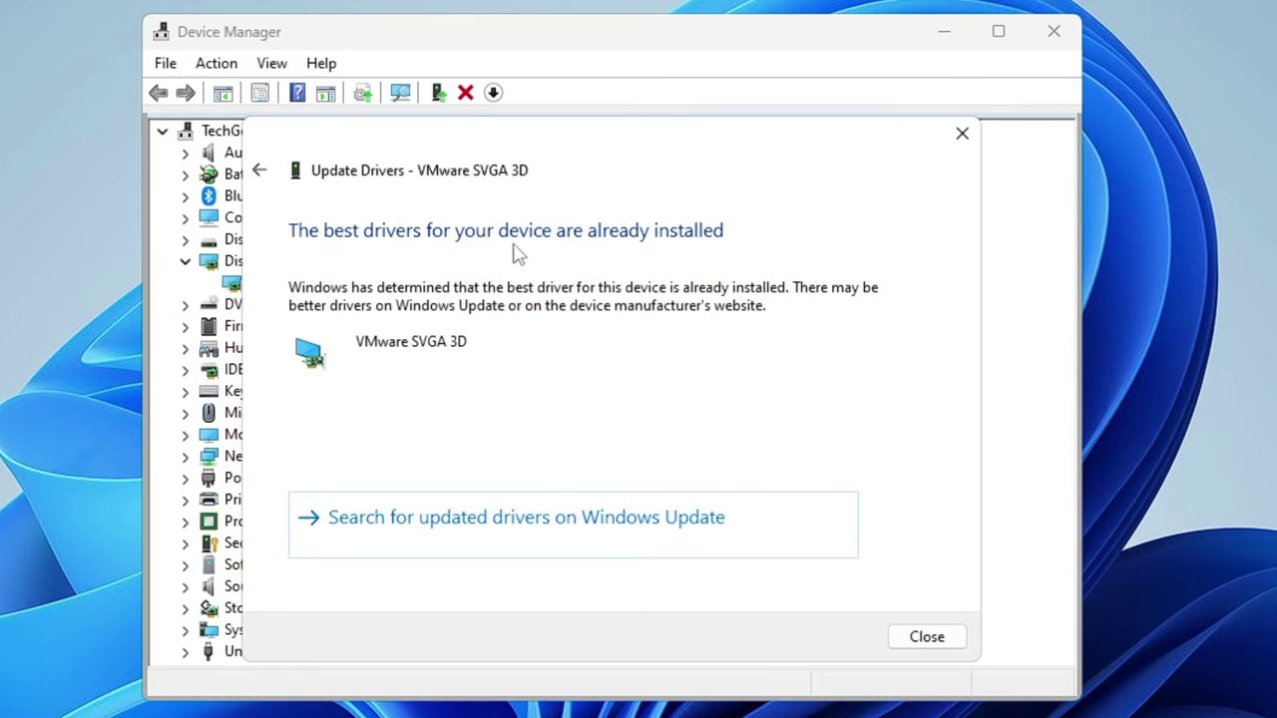
click(923, 646)
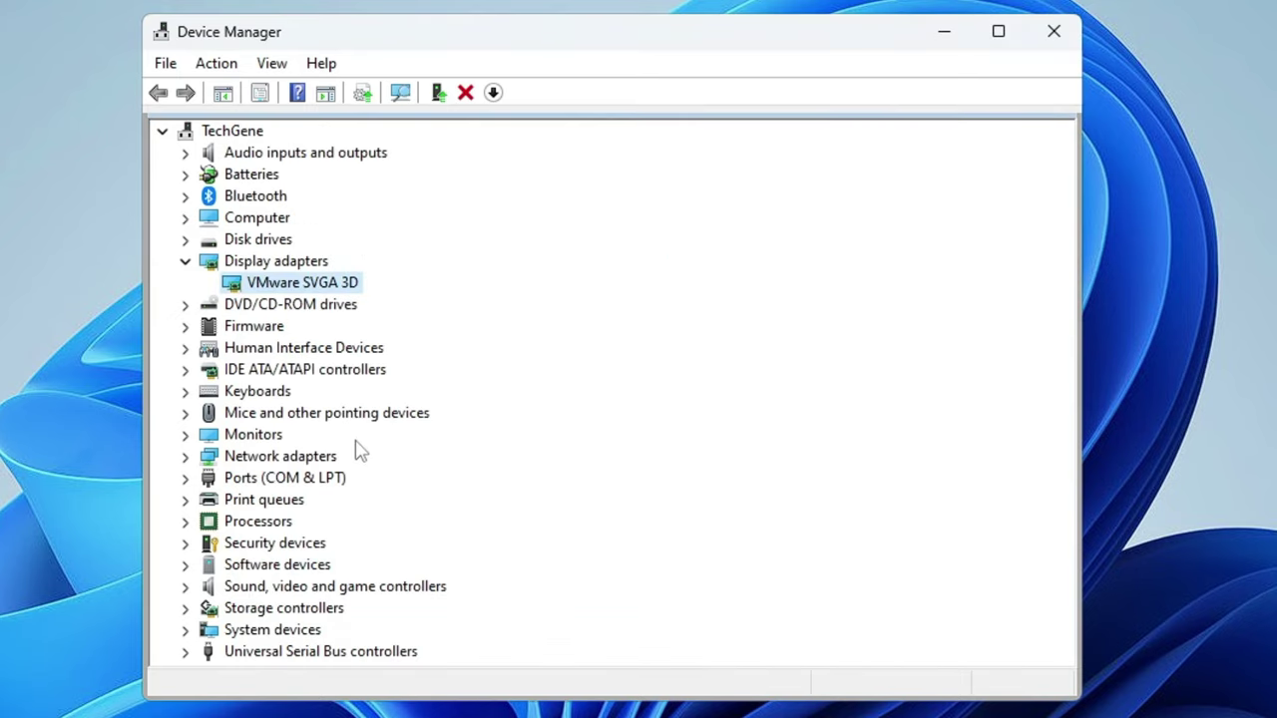
click(267, 530)
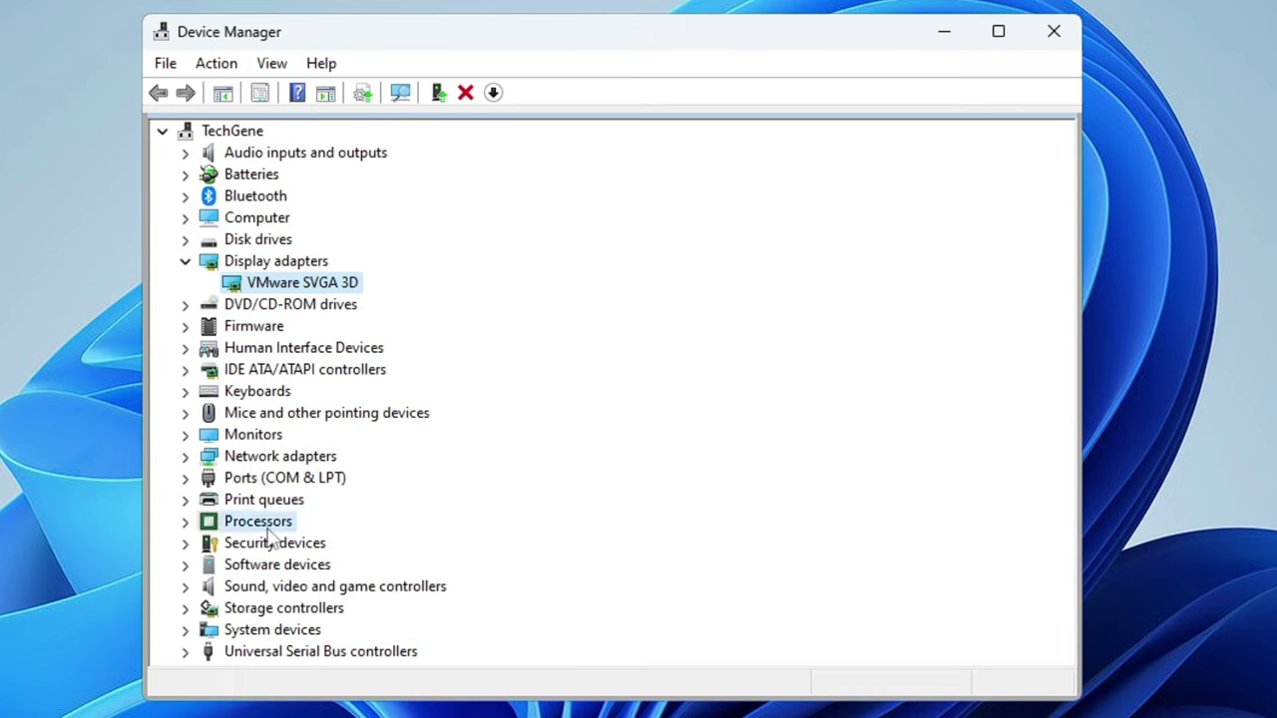
Step: Search automatically for a Generic Monitor driver update, confirm it's current, and close Device Manager
double_click(262, 435)
click(271, 461)
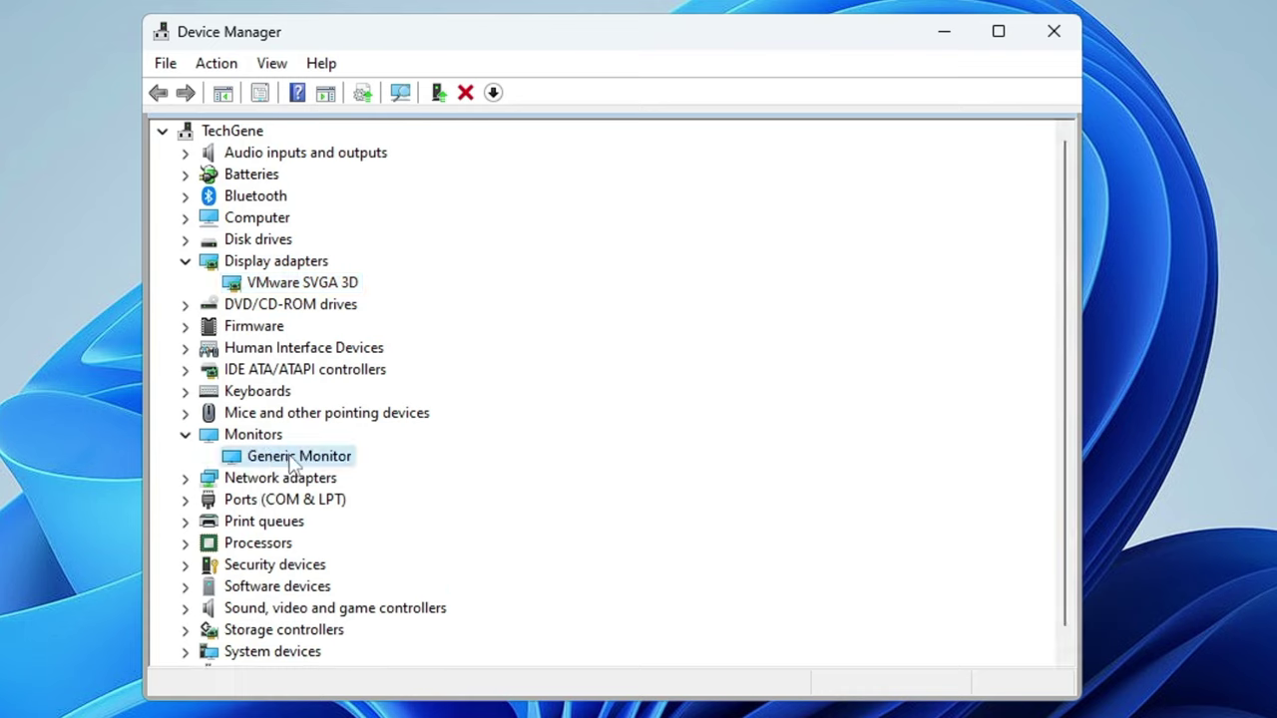
right_click(311, 461)
click(365, 486)
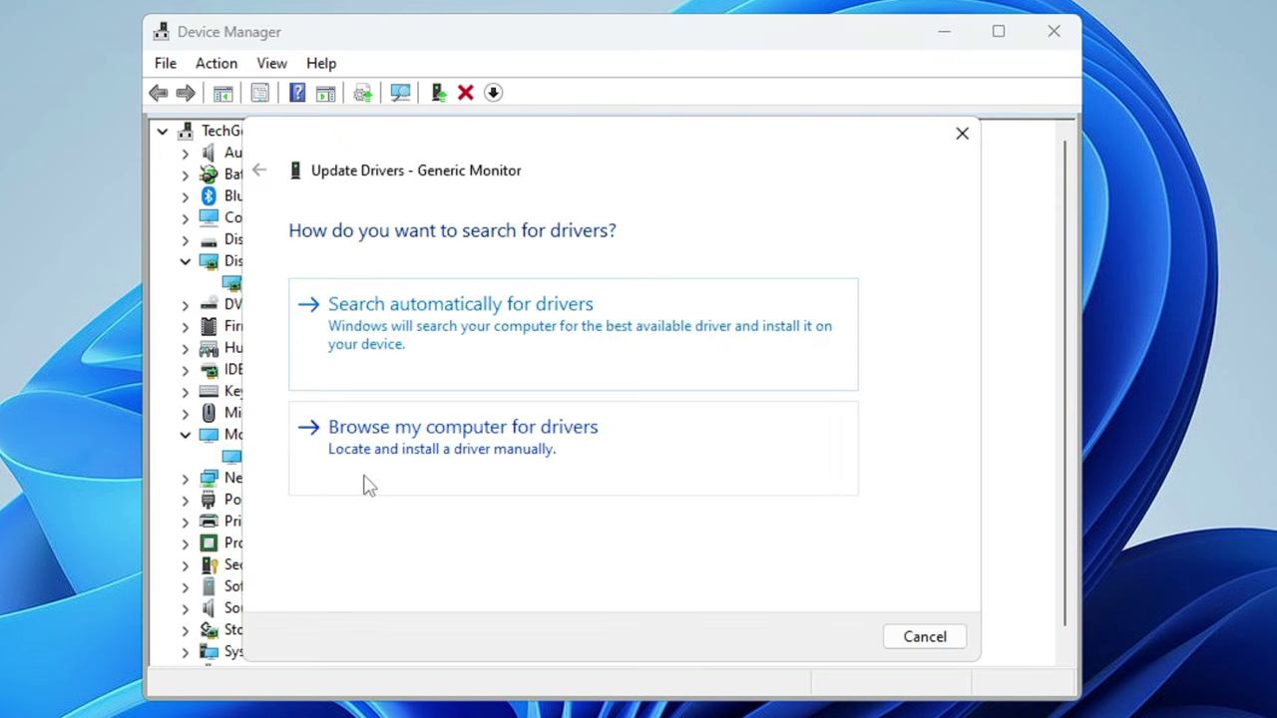
click(464, 336)
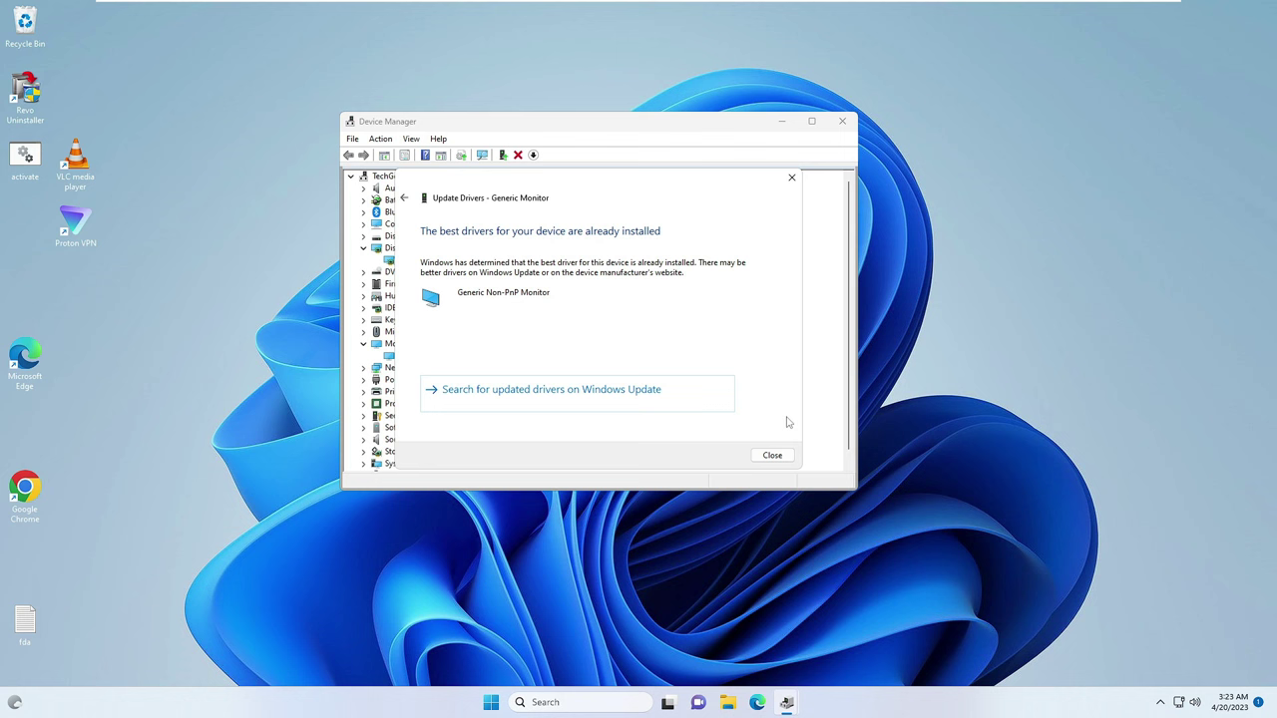
click(926, 636)
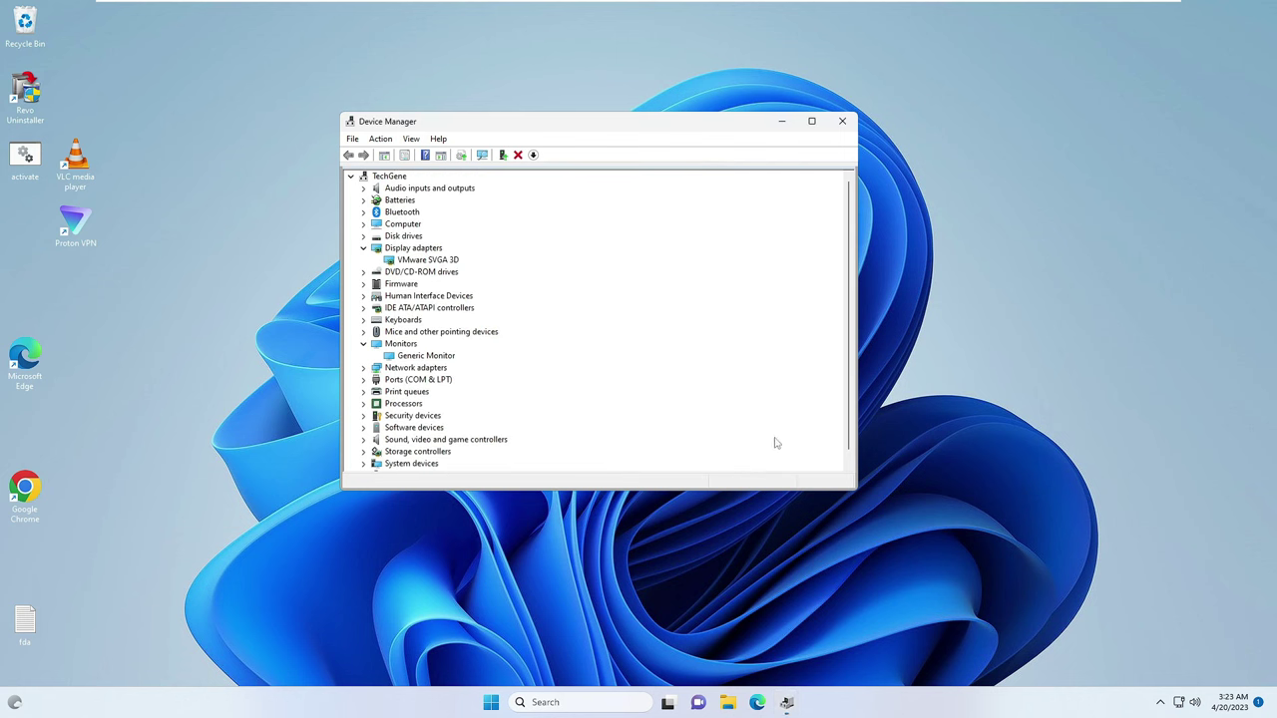
click(842, 121)
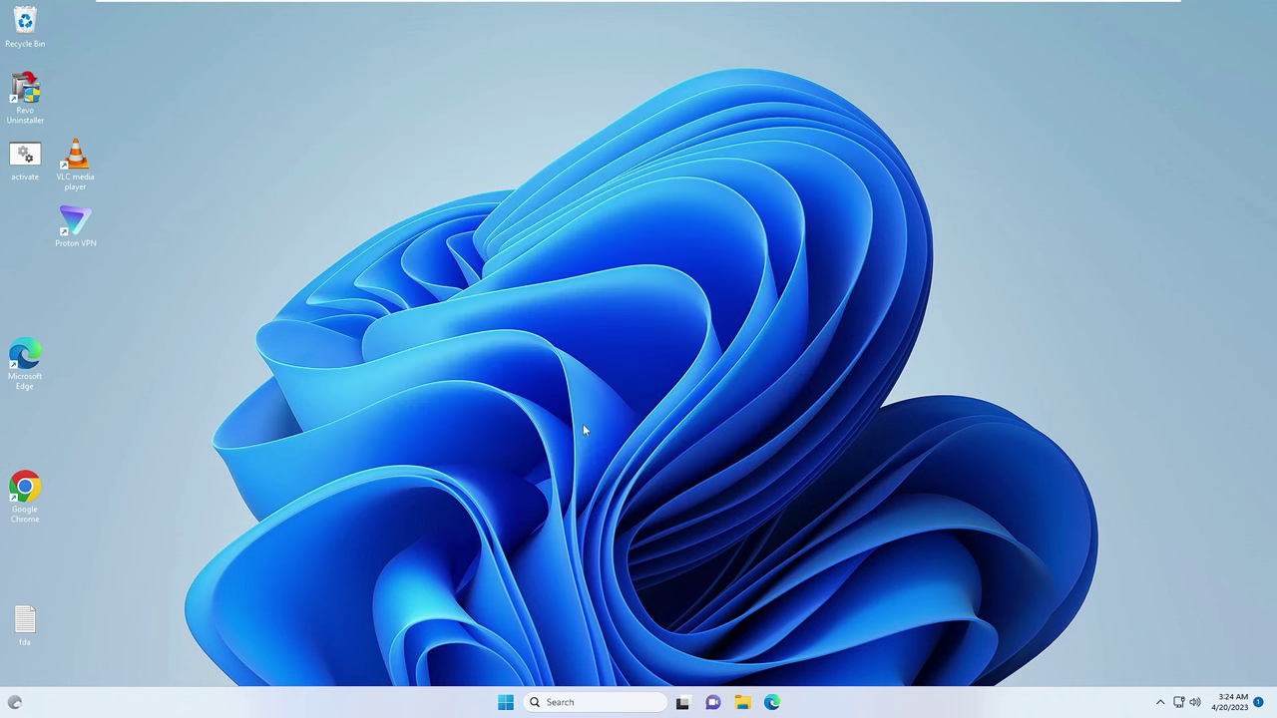
Step: Go from desktop Display settings to Advanced display and open Display adapter properties for Display 1
right_click(637, 304)
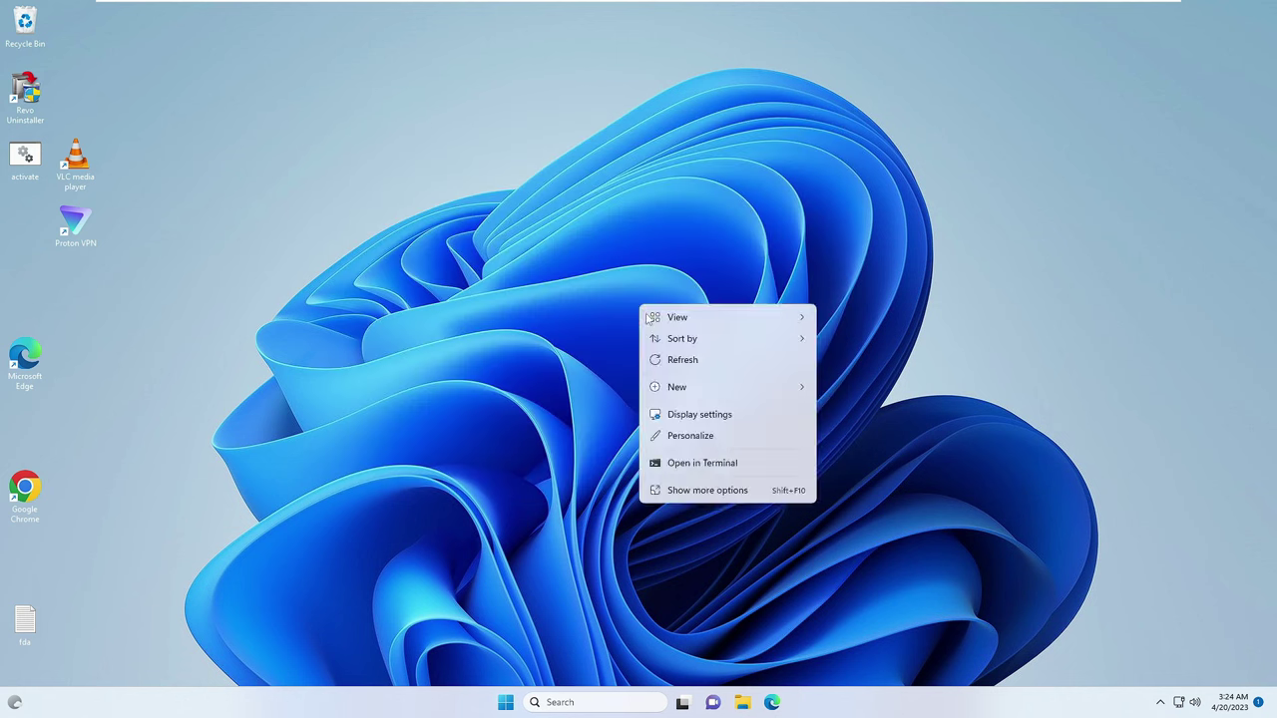
click(685, 420)
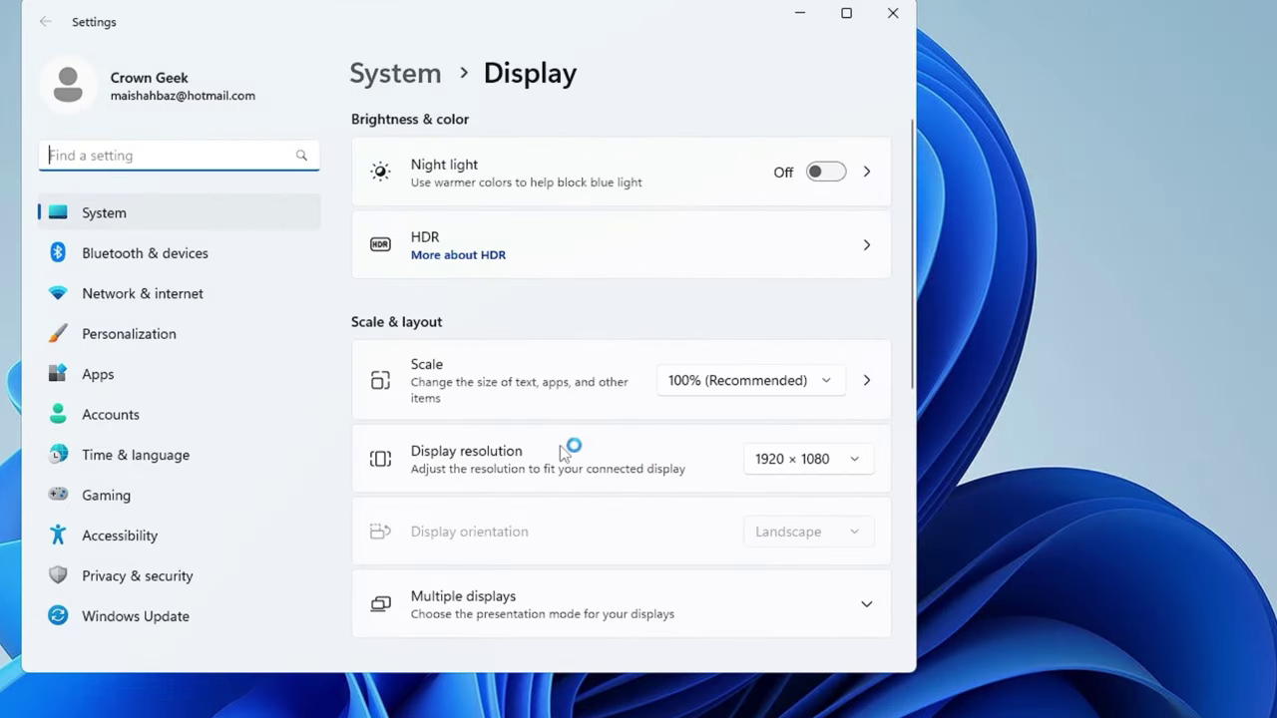
scroll(529, 433, down, 3)
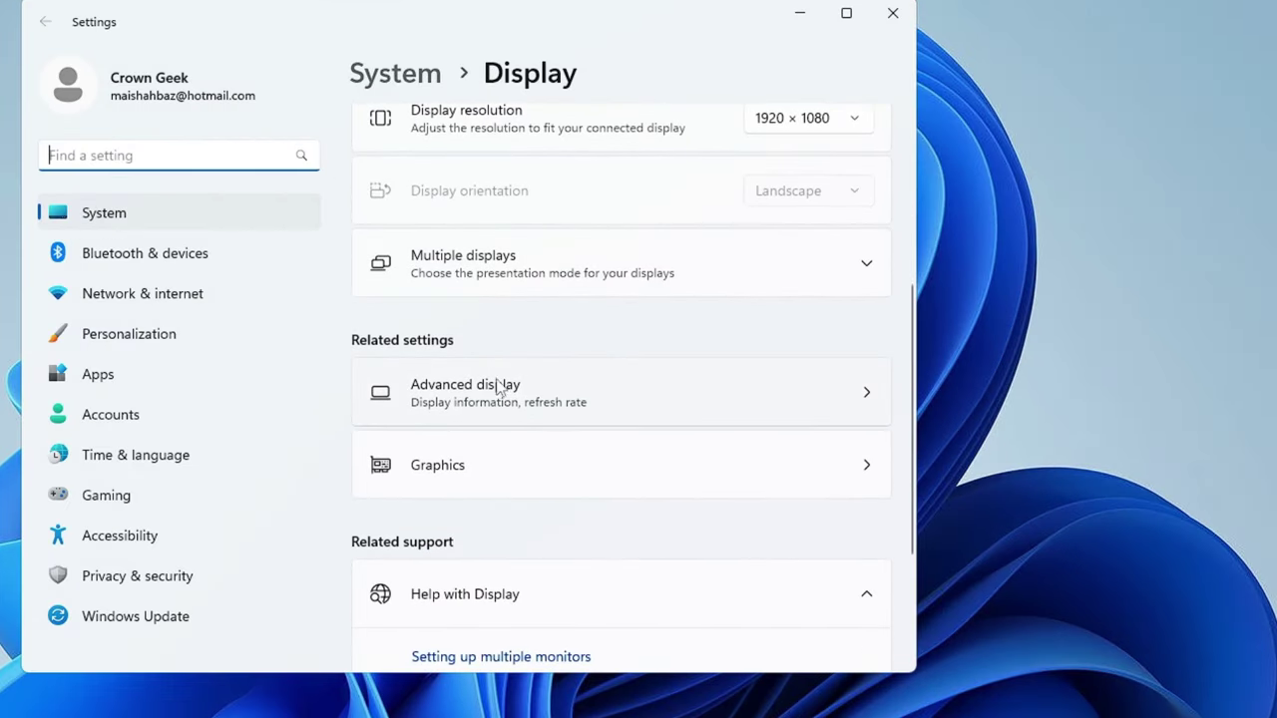
click(499, 400)
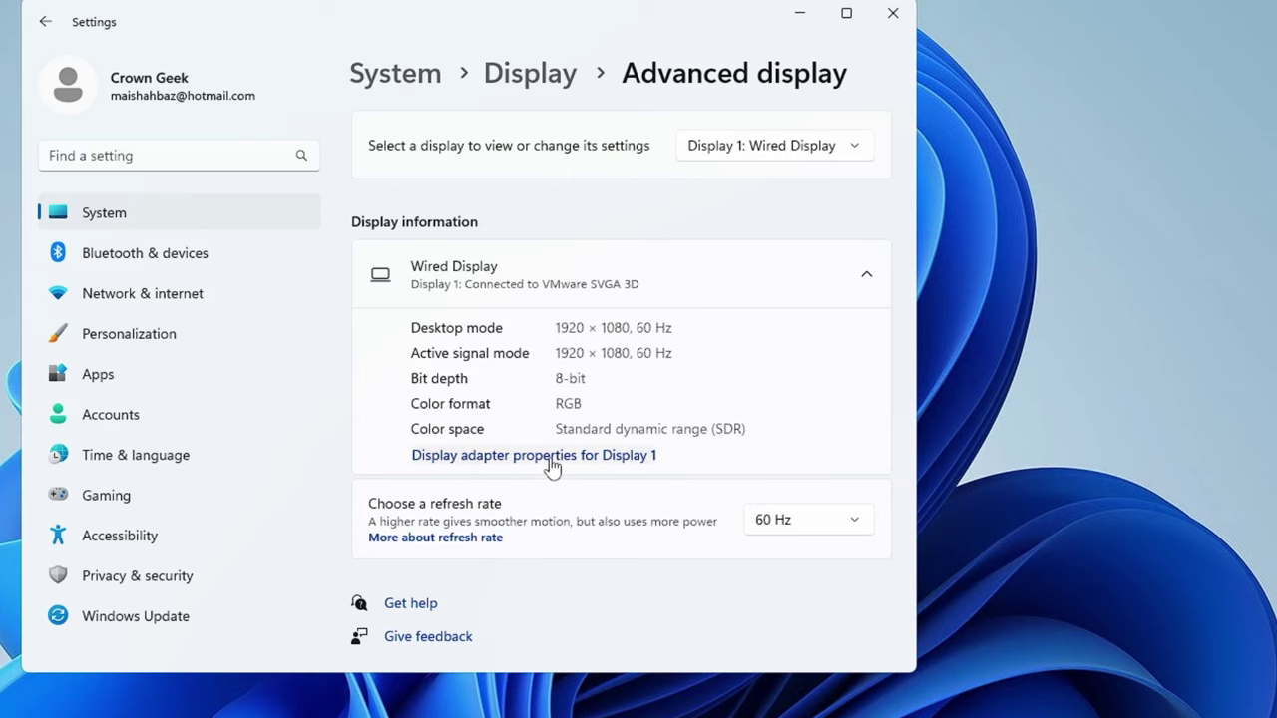
click(609, 466)
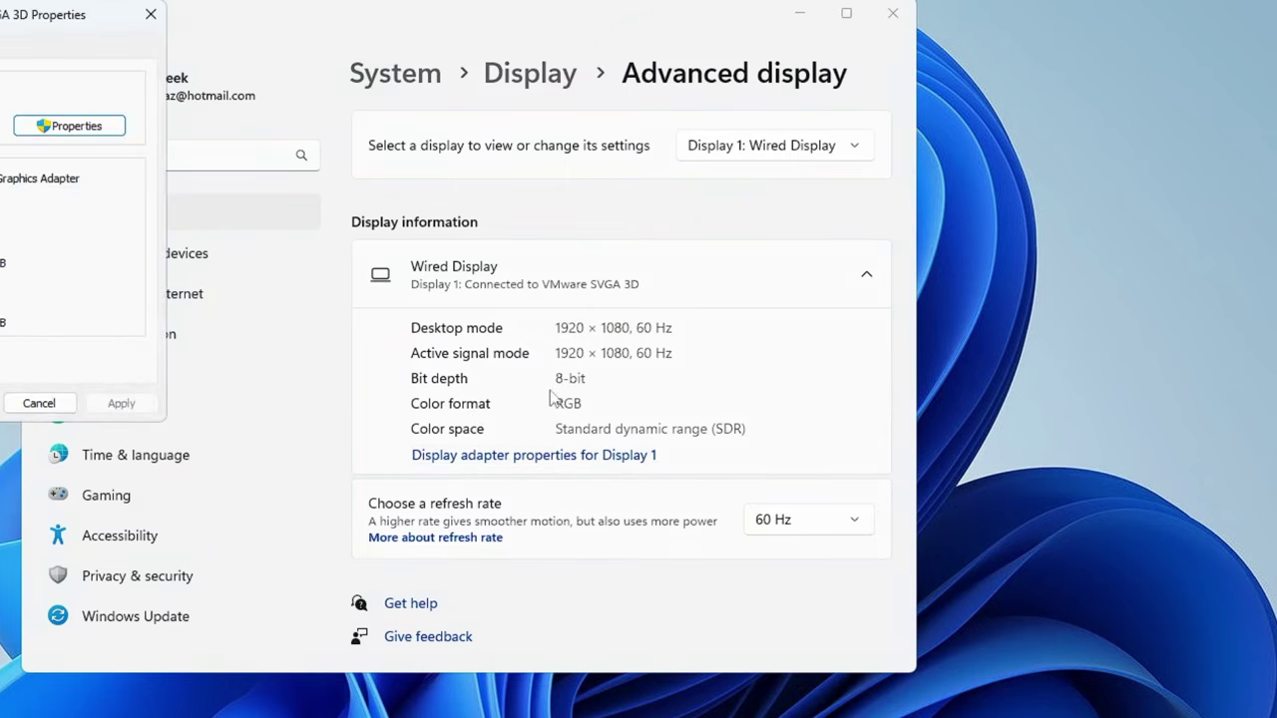
drag(40, 22, 564, 84)
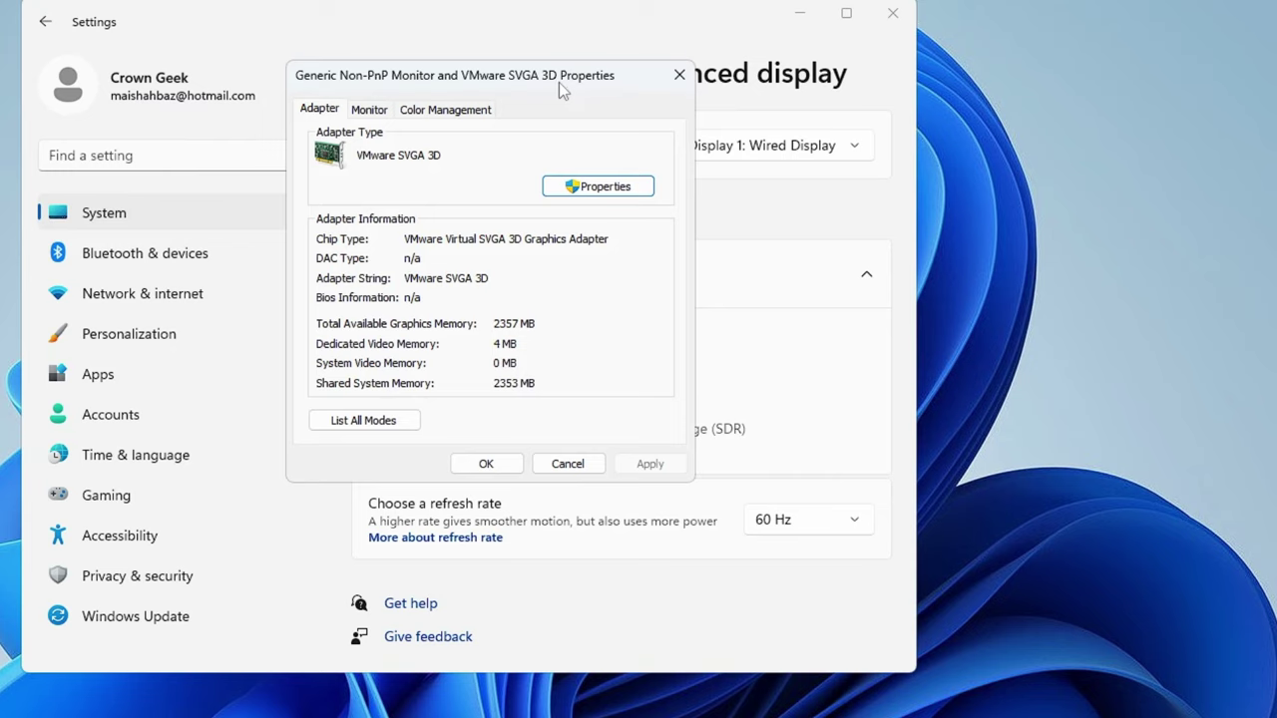
Step: Set the screen refresh rate to 60 Hertz on the Monitor tab and open Generic Monitor properties
click(376, 115)
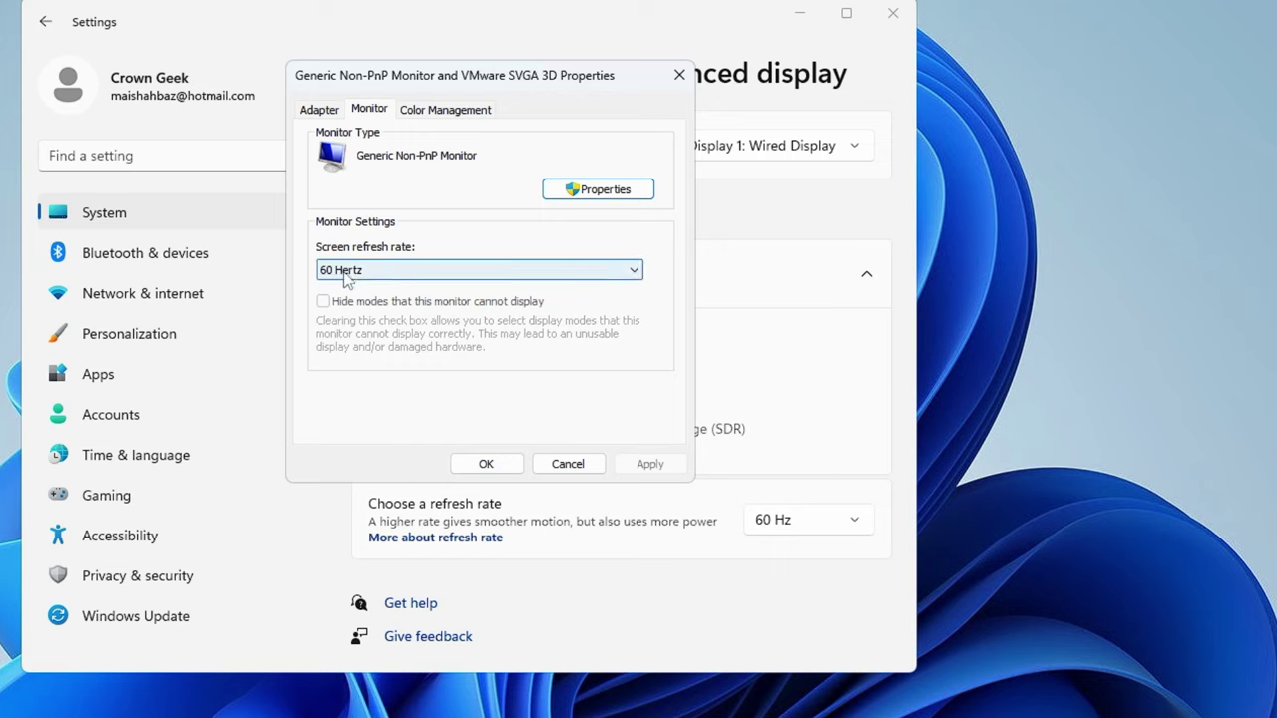
click(373, 275)
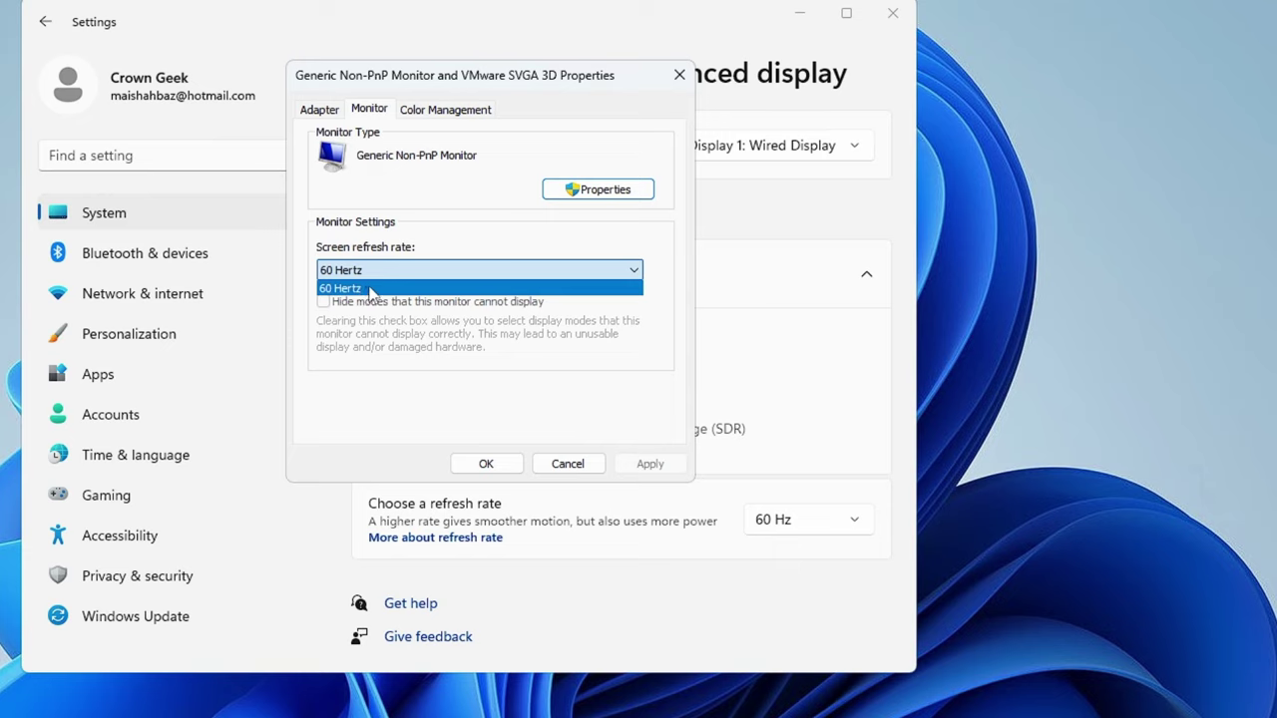
click(371, 290)
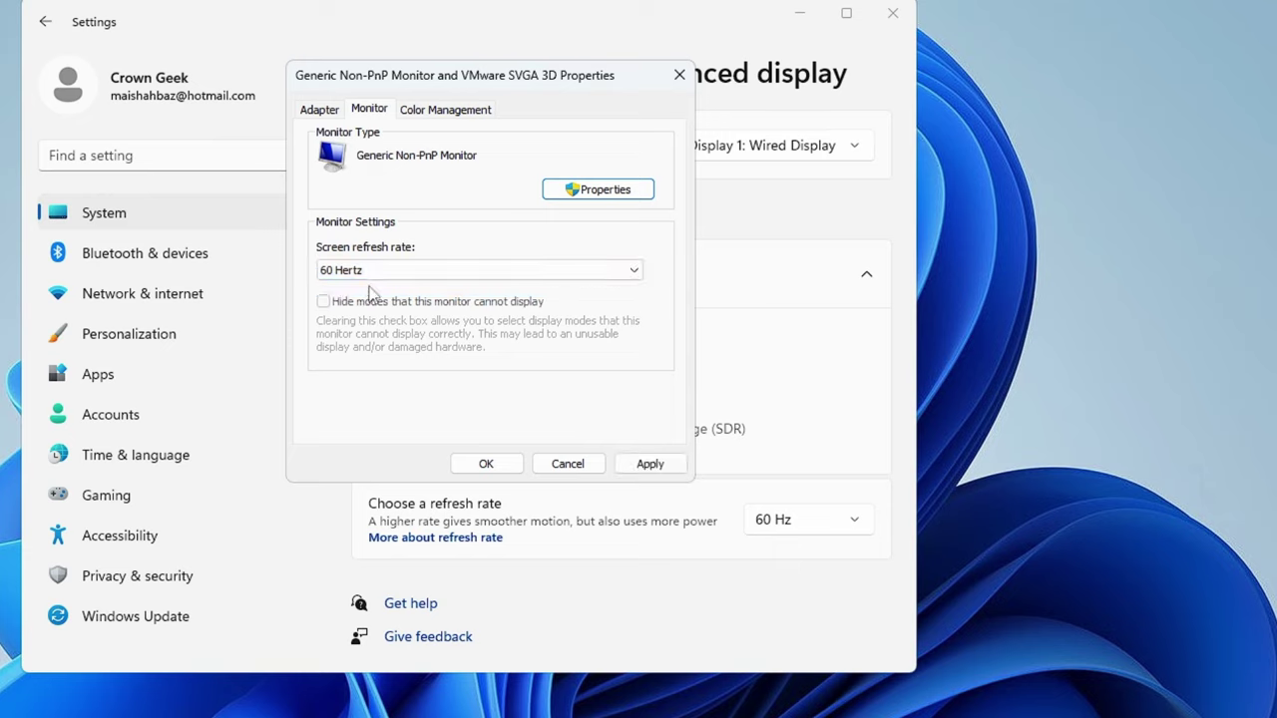
click(599, 195)
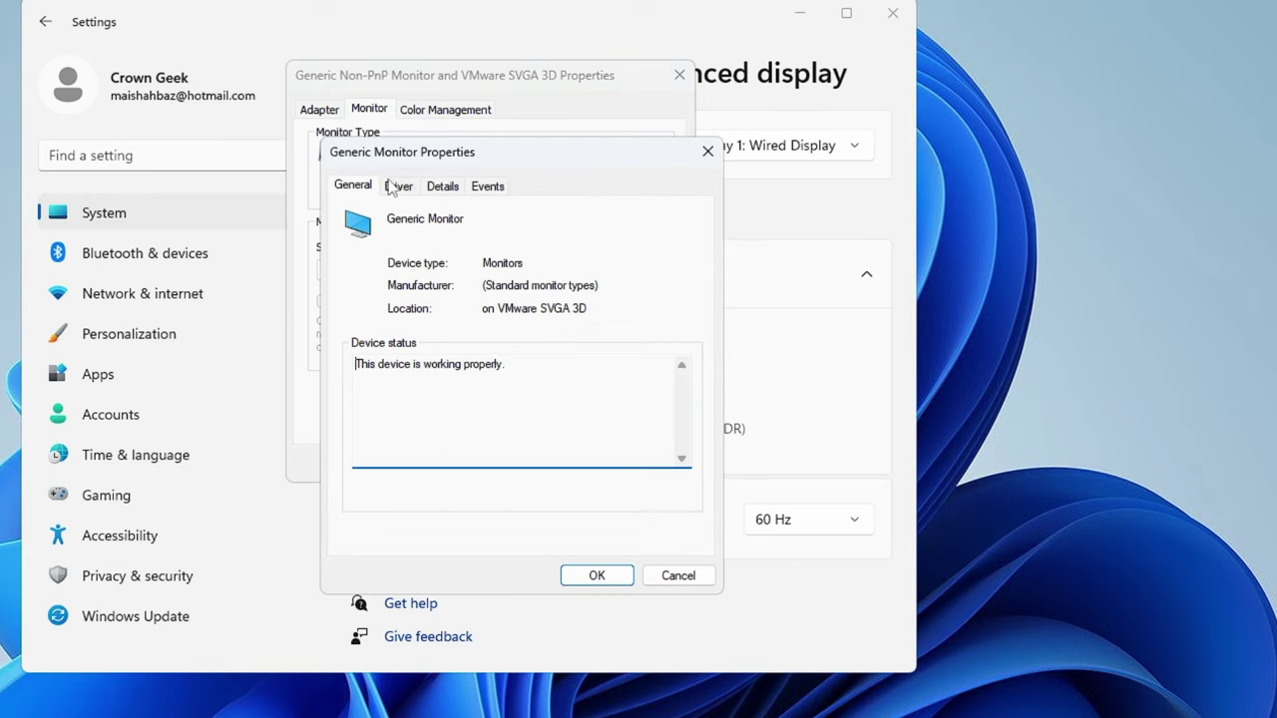
Step: Disable the Generic Monitor from its Driver tab, confirm, then enable it again
click(406, 192)
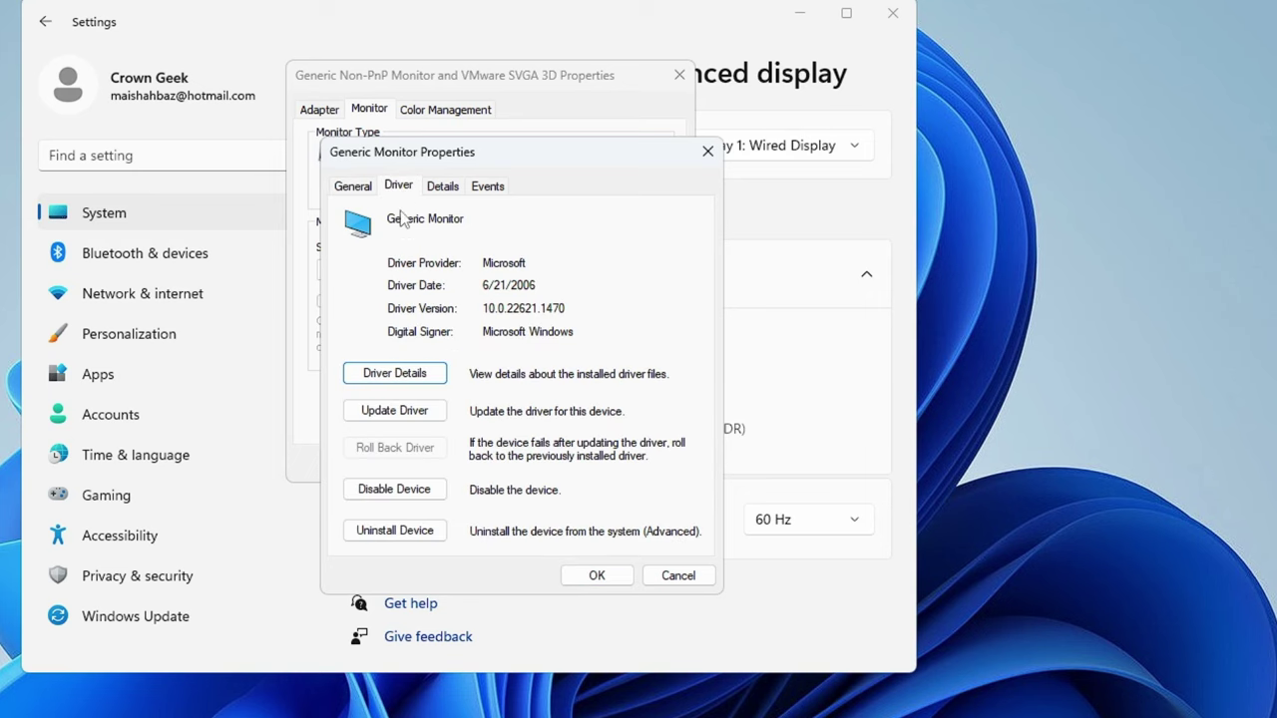
click(405, 493)
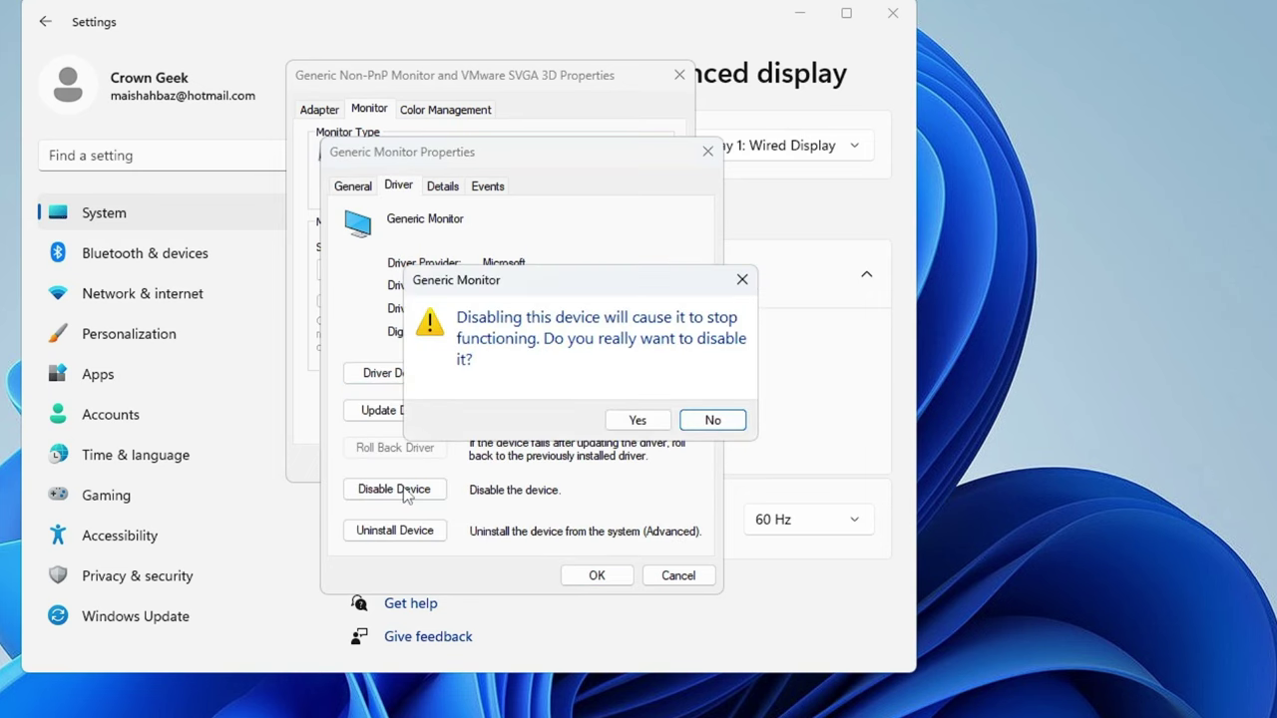
click(631, 421)
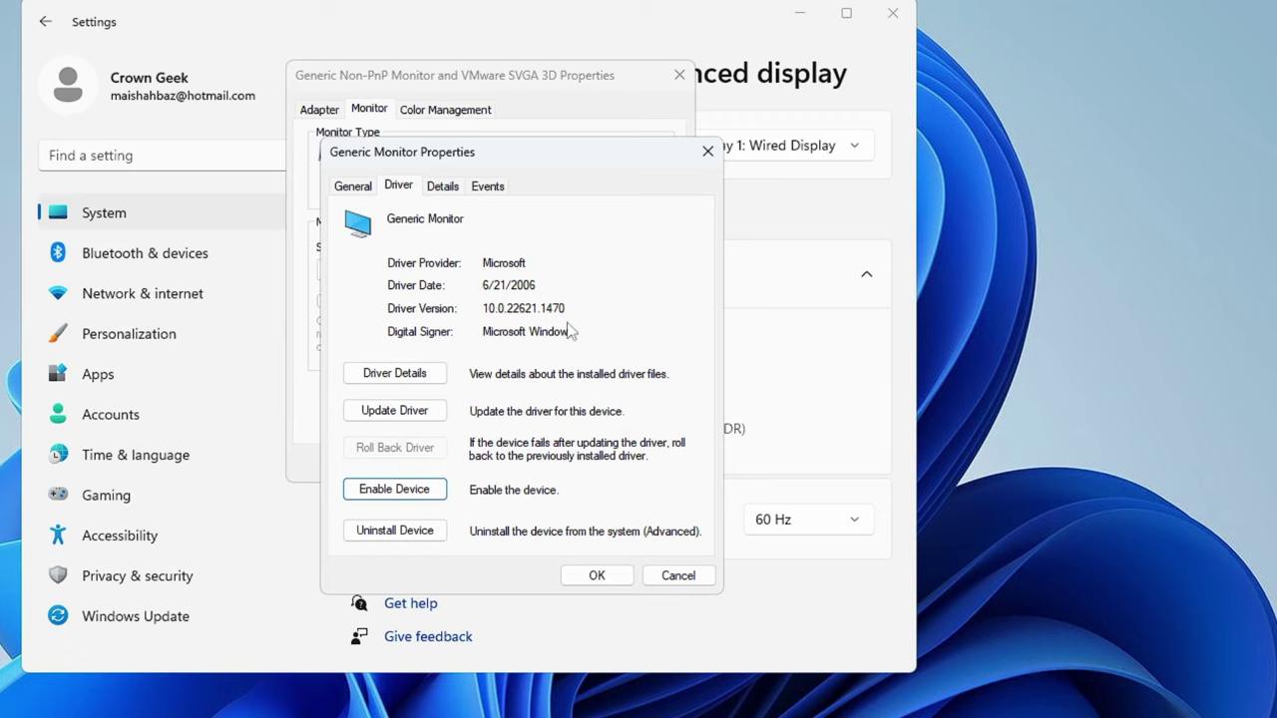
click(397, 493)
Step: Accept and apply the display property changes, then close Settings
click(597, 577)
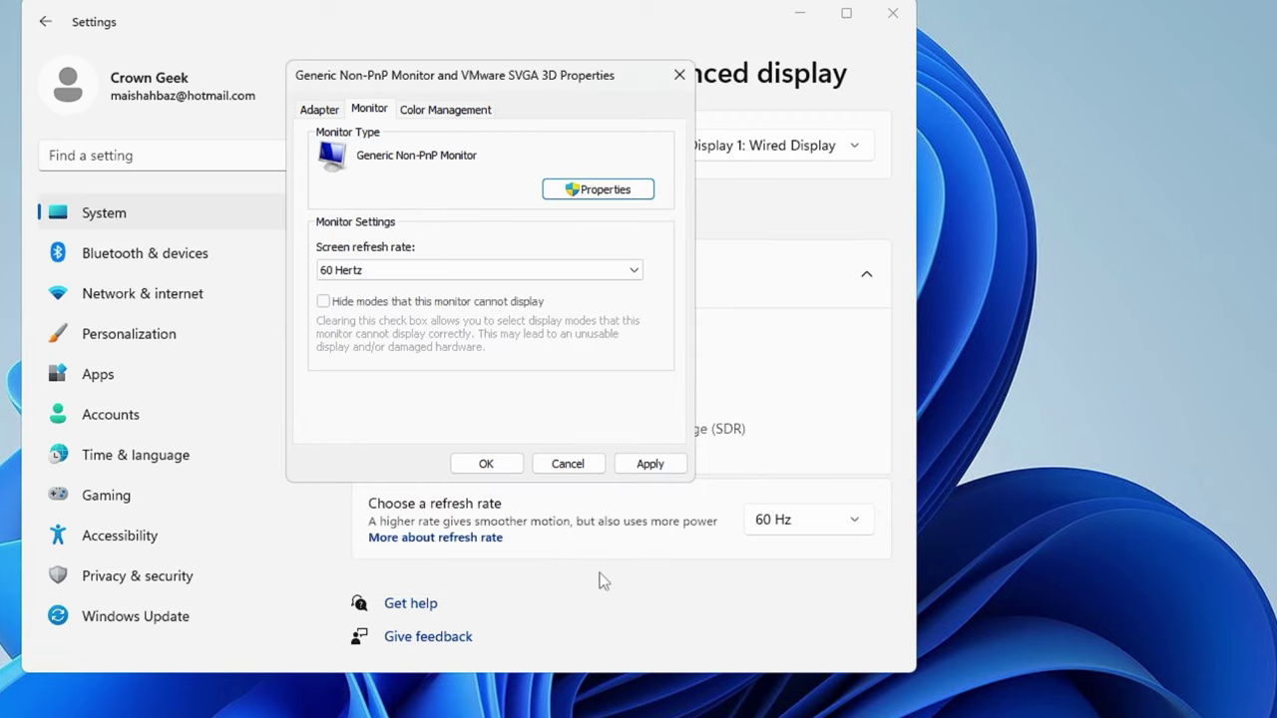
click(649, 465)
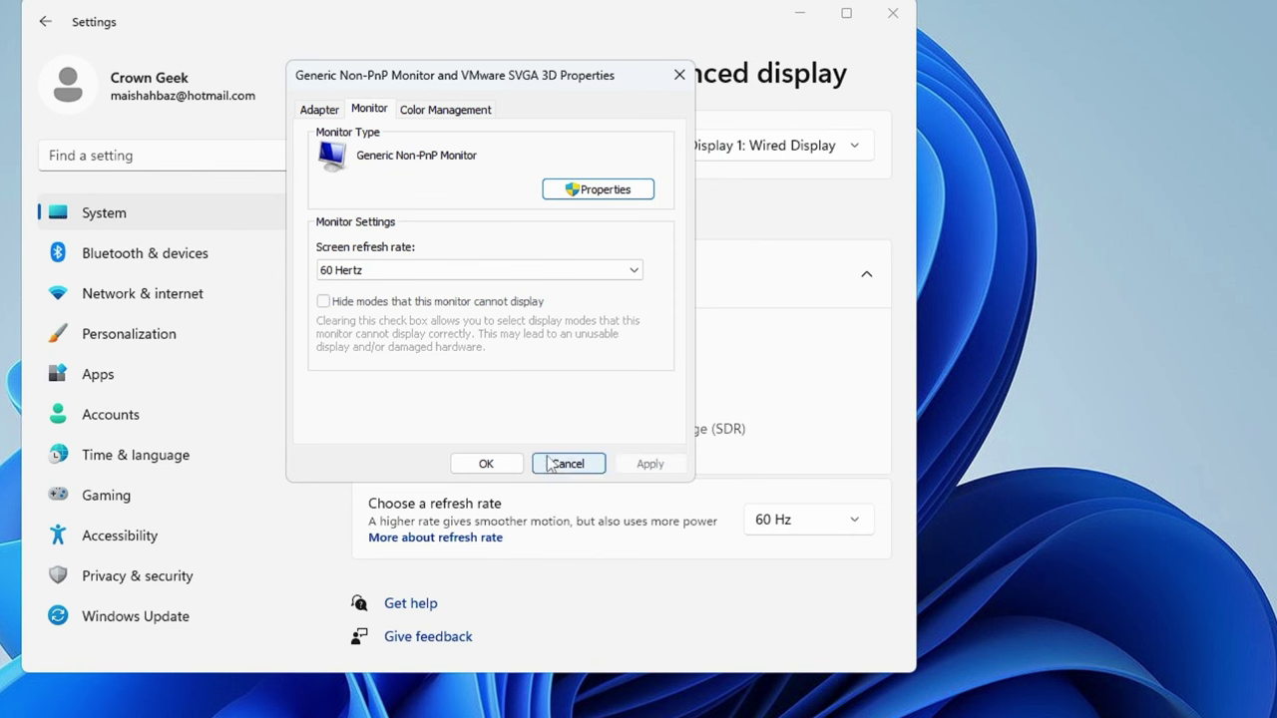
click(486, 464)
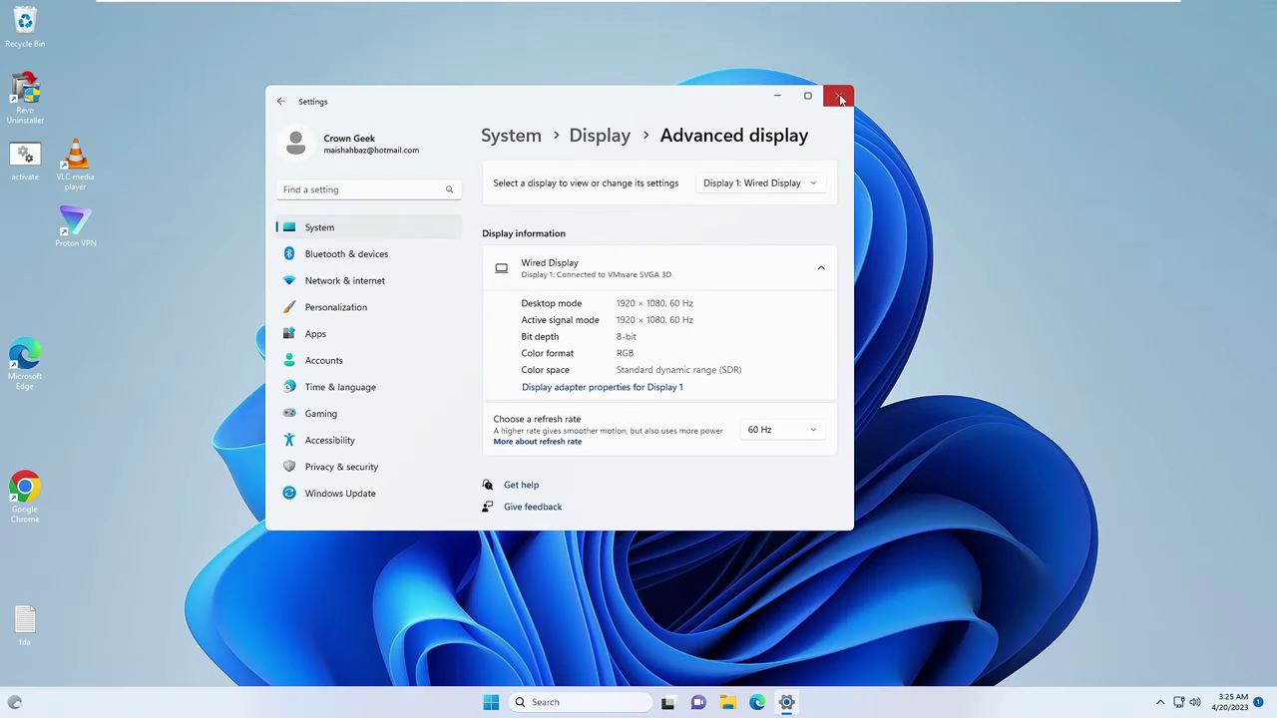
click(840, 97)
right_click(506, 703)
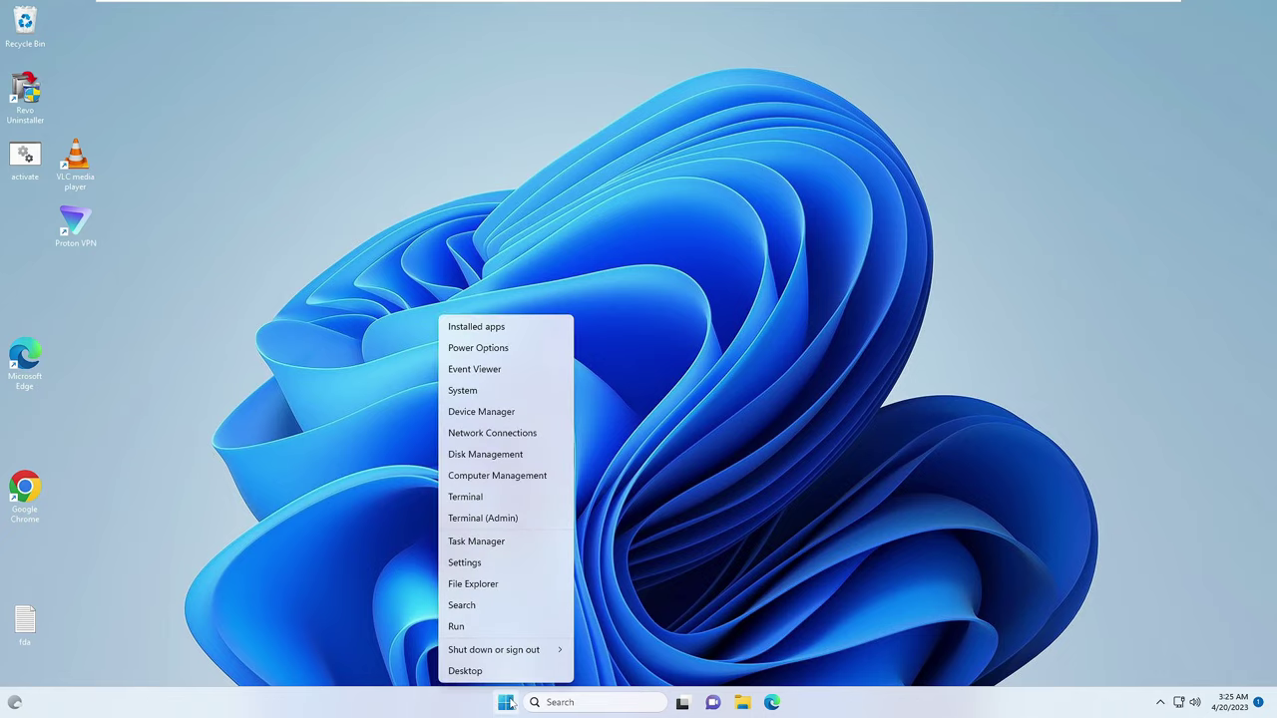
click(475, 562)
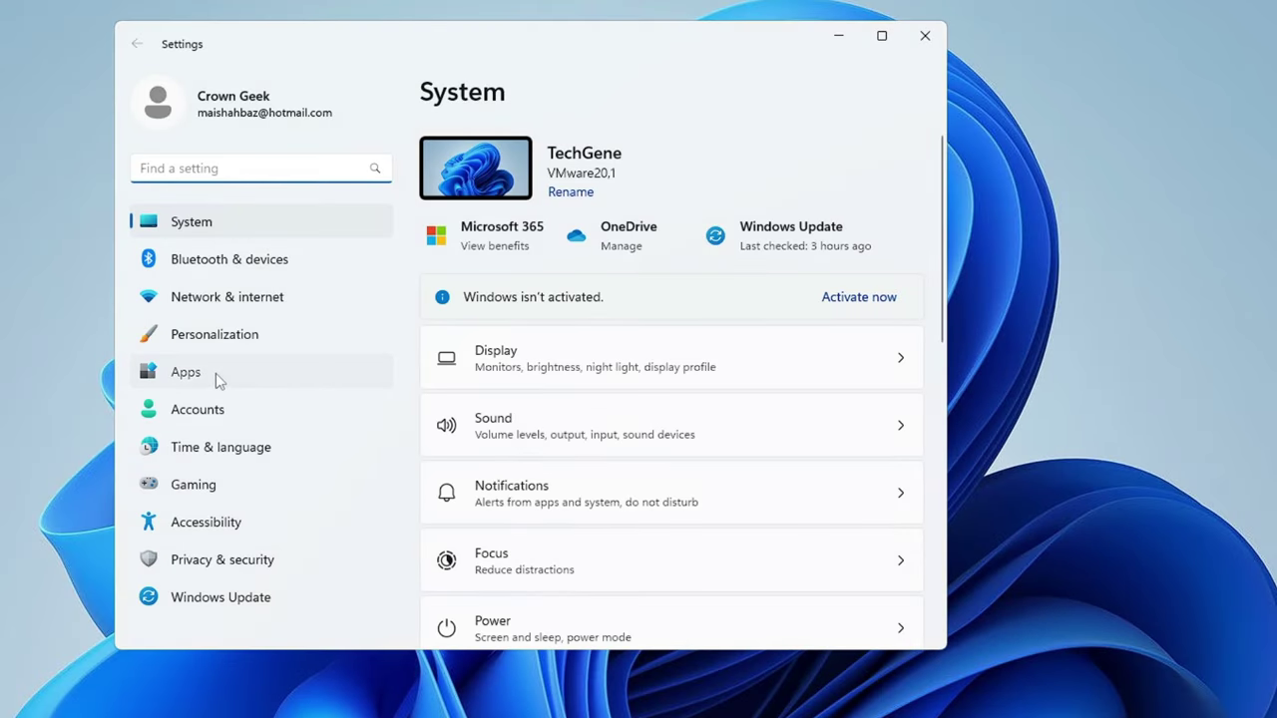
click(215, 373)
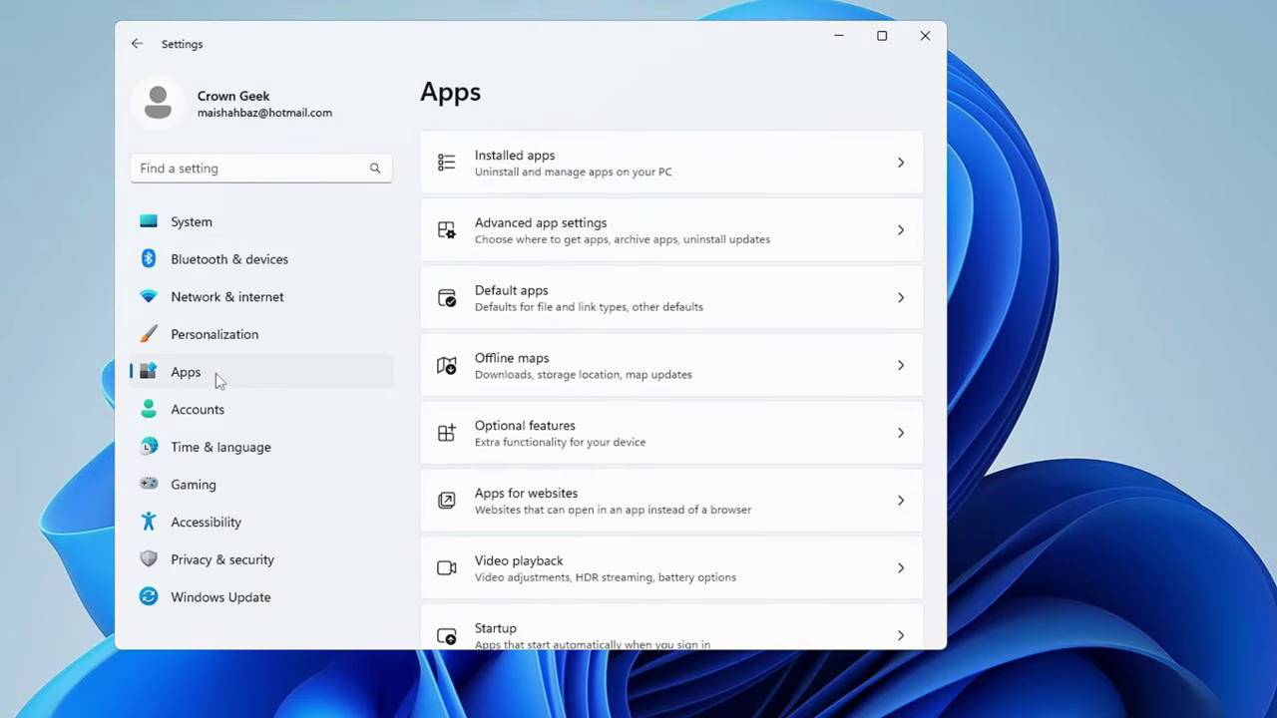
click(545, 167)
scroll(619, 299, down, 2)
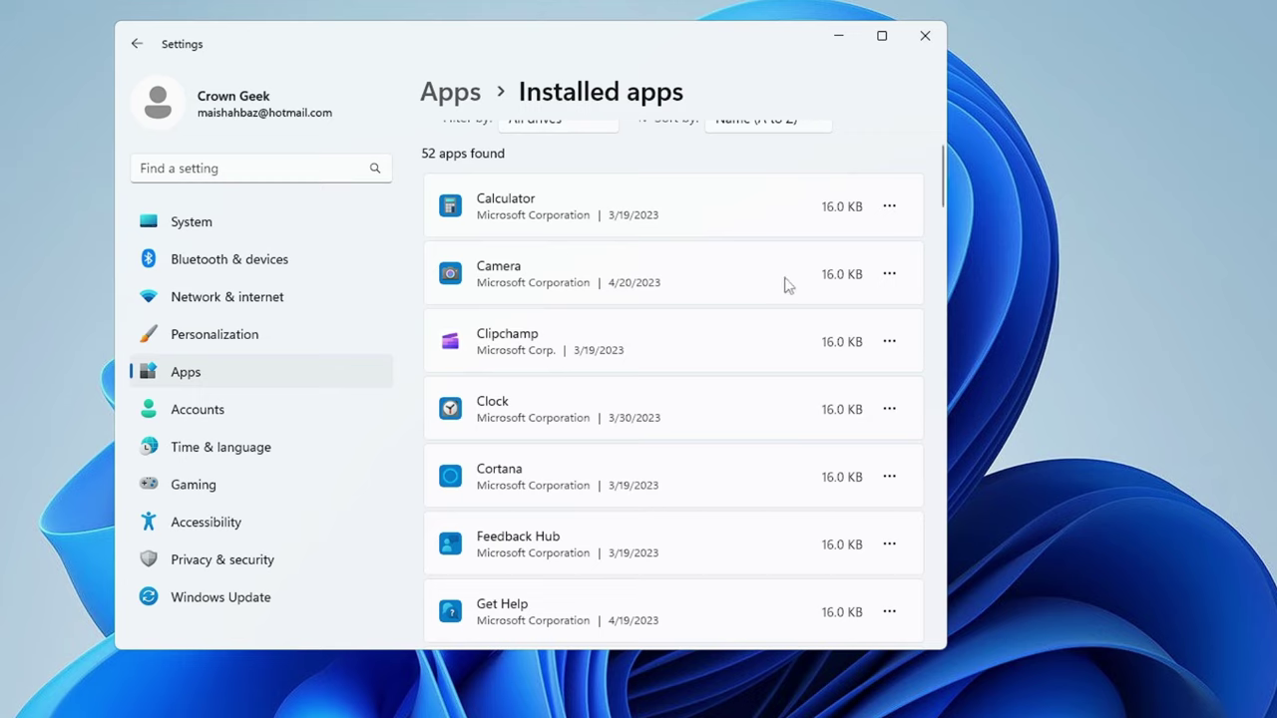
scroll(652, 385, down, 5)
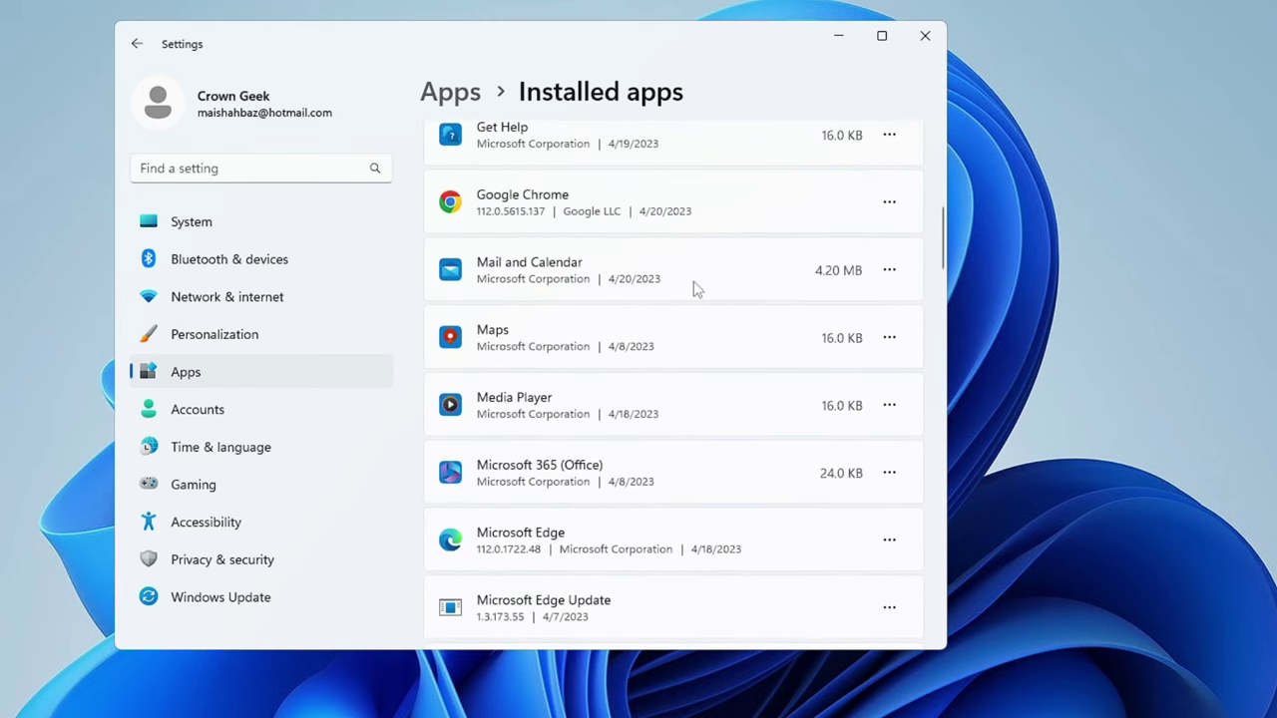
click(923, 39)
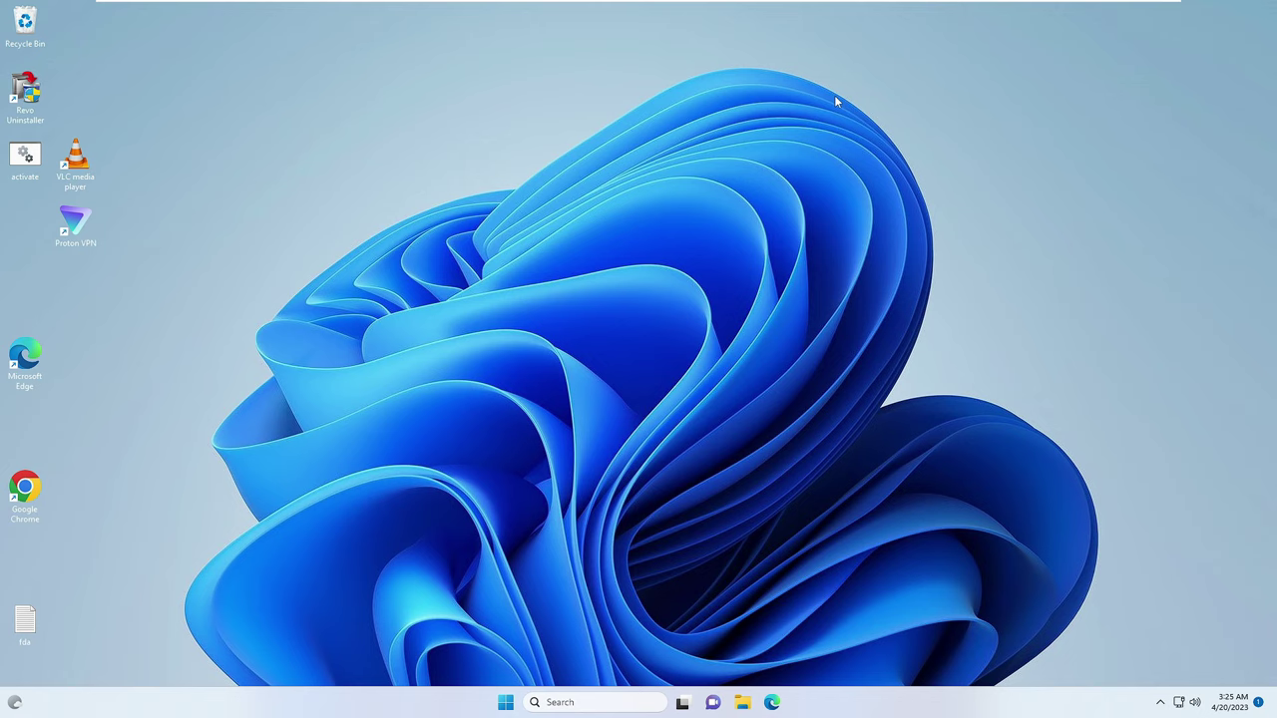